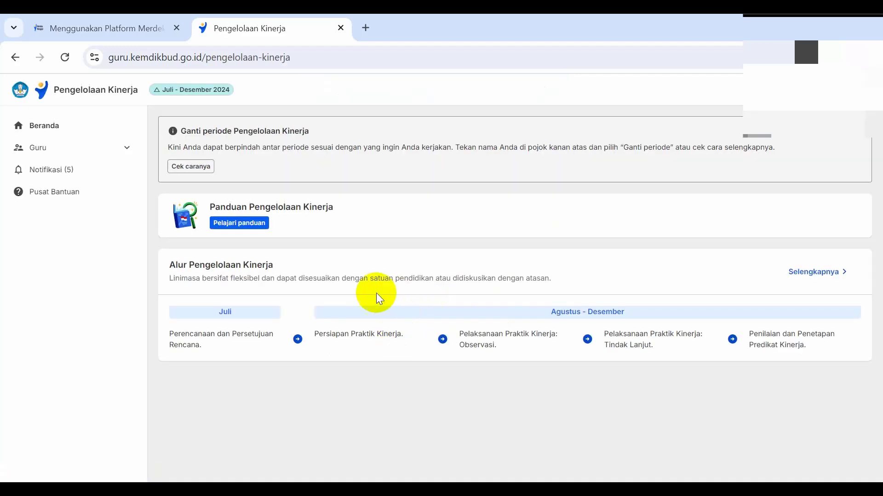
Step: Open the Praktik Kinerja overview from the Pelaksanaan Kinerja page for Guru as Sebagai Pegawai
{"action": "left_click", "coordinate": [124, 150]}
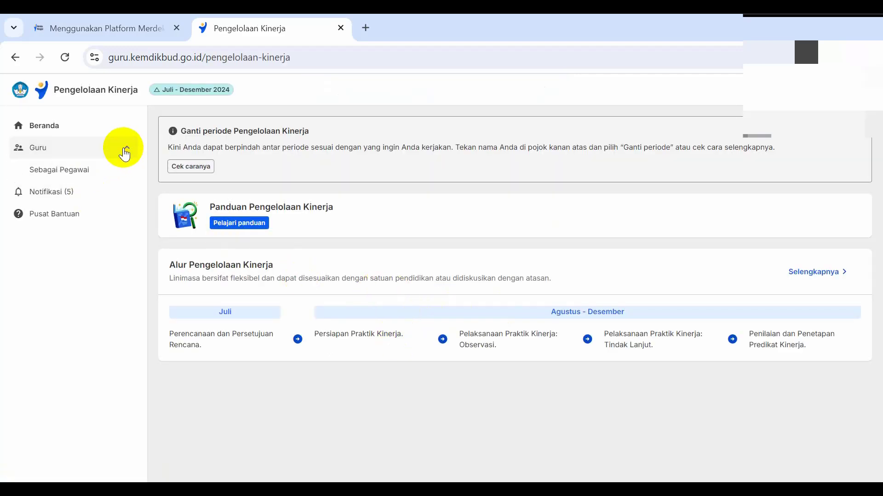
{"action": "left_click", "coordinate": [100, 169]}
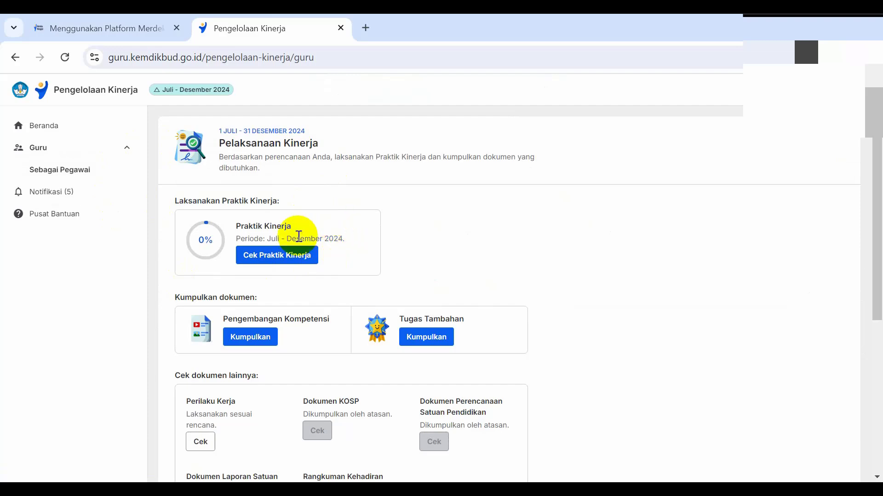
{"action": "left_click", "coordinate": [284, 264]}
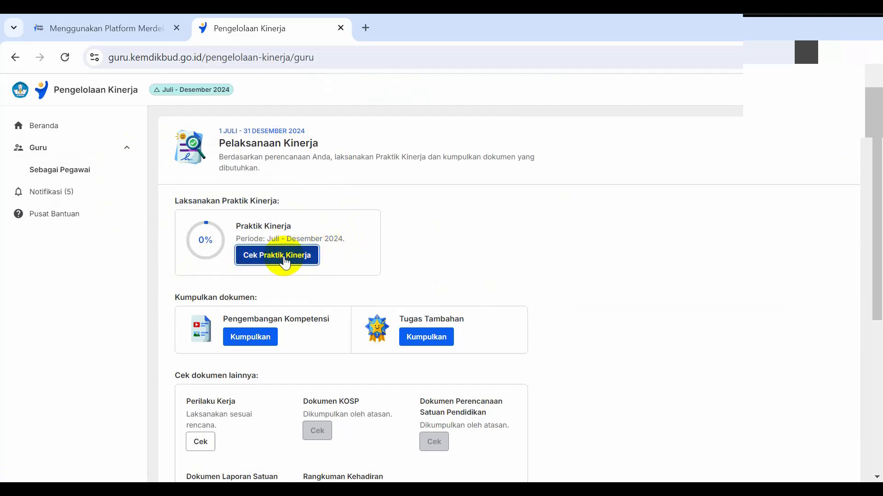
Step: Examine the stages of Pelaksanaan Observasi and Pelaksanaan Tindak Lanjut on the Praktik Kinerja page
{"action": "scroll", "coordinate": [293, 250], "scroll_direction": "down", "scroll_amount": 2}
{"action": "scroll", "coordinate": [294, 251], "scroll_direction": "up", "scroll_amount": 1}
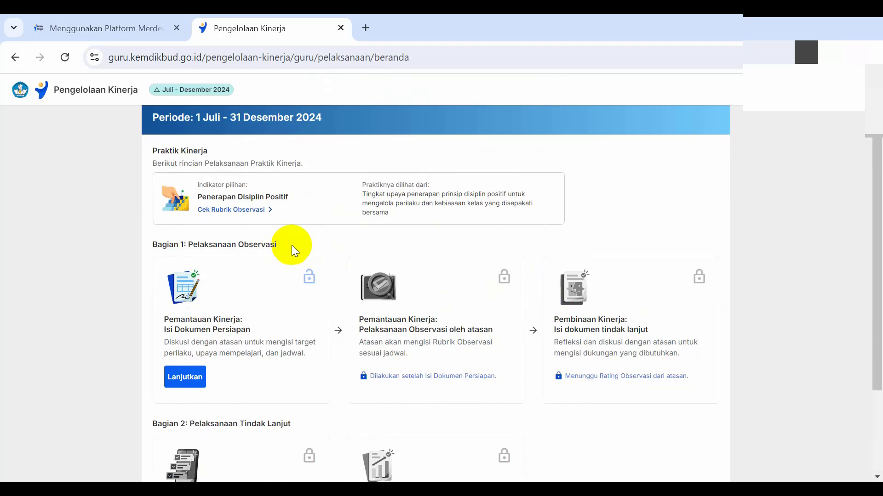
{"action": "scroll", "coordinate": [291, 244], "scroll_direction": "down", "scroll_amount": 2}
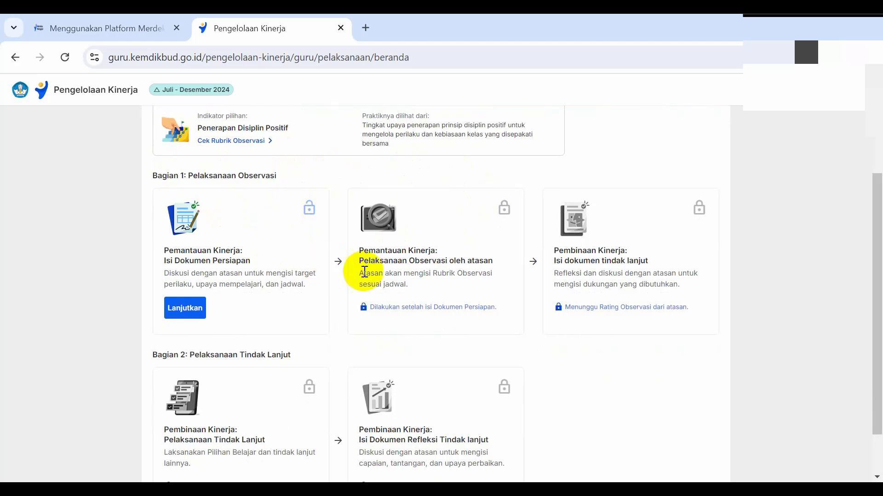
{"action": "scroll", "coordinate": [473, 229], "scroll_direction": "down", "scroll_amount": 2}
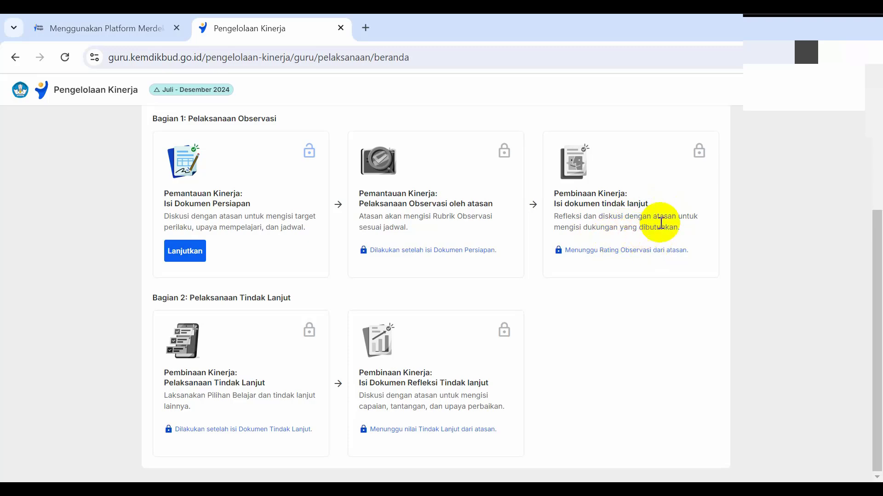
{"action": "scroll", "coordinate": [295, 298], "scroll_direction": "up", "scroll_amount": 2}
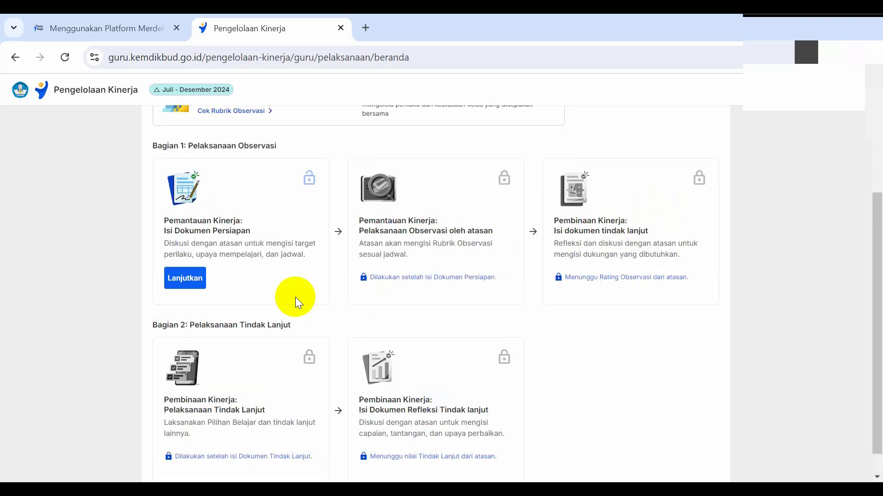
{"action": "scroll", "coordinate": [297, 297], "scroll_direction": "down", "scroll_amount": 2}
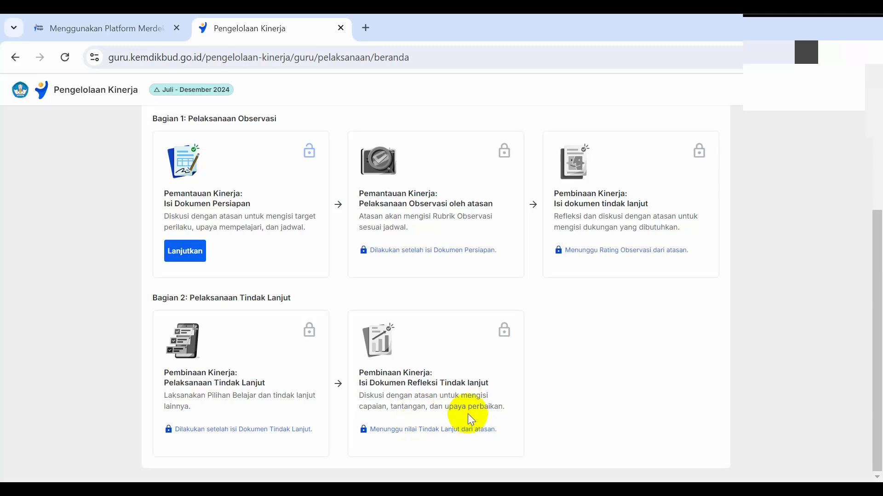
{"action": "scroll", "coordinate": [466, 412], "scroll_direction": "up", "scroll_amount": 4}
{"action": "scroll", "coordinate": [458, 409], "scroll_direction": "down", "scroll_amount": 3}
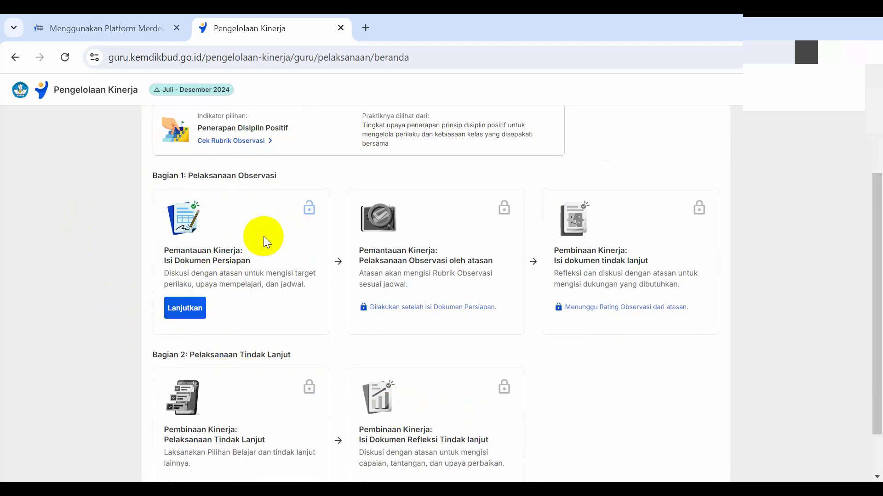
Step: Continue to the Isi Dokumen Persiapan stage and review the preparation steps and chosen indicator in the form
{"action": "left_click", "coordinate": [196, 309]}
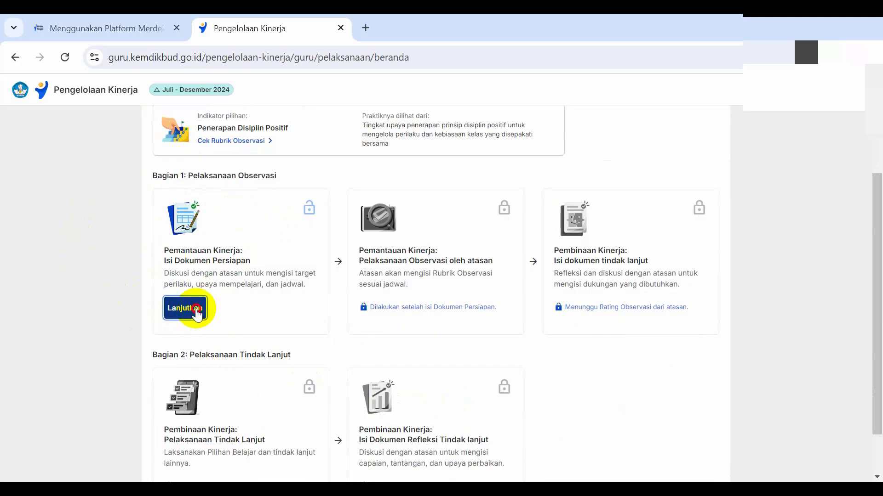
{"action": "scroll", "coordinate": [290, 294], "scroll_direction": "down", "scroll_amount": 3}
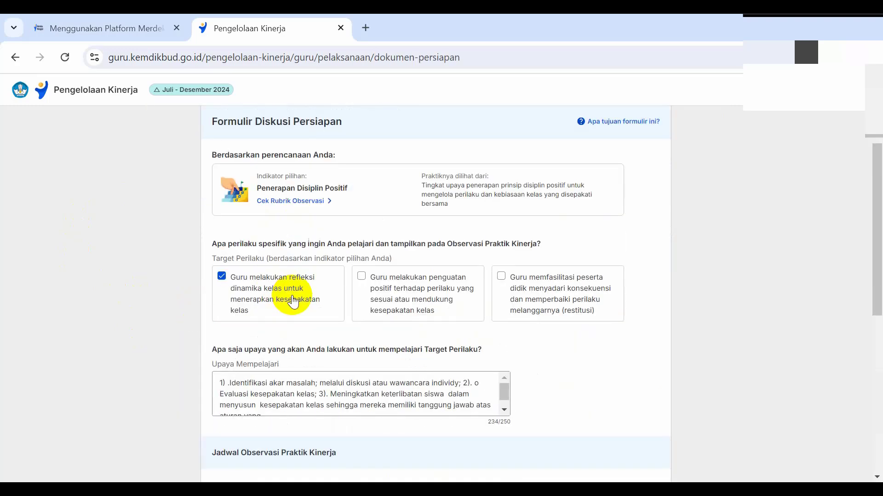
{"action": "scroll", "coordinate": [293, 302], "scroll_direction": "up", "scroll_amount": 3}
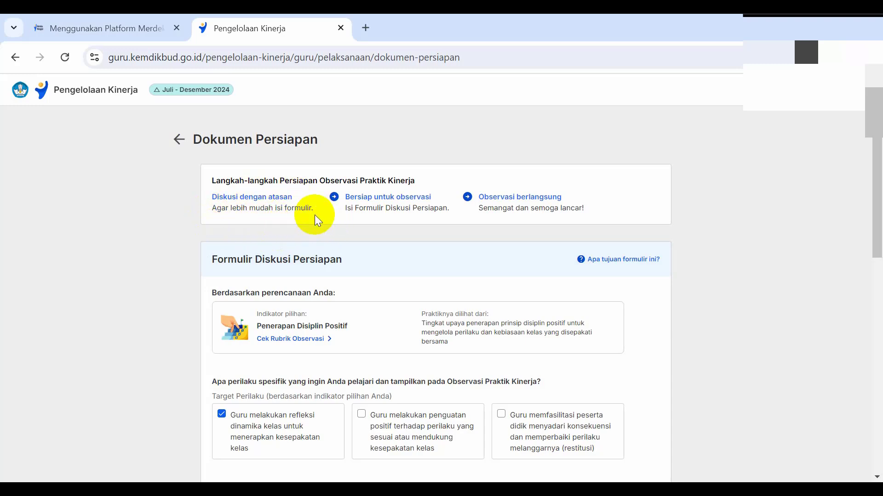
{"action": "scroll", "coordinate": [311, 232], "scroll_direction": "down", "scroll_amount": 1}
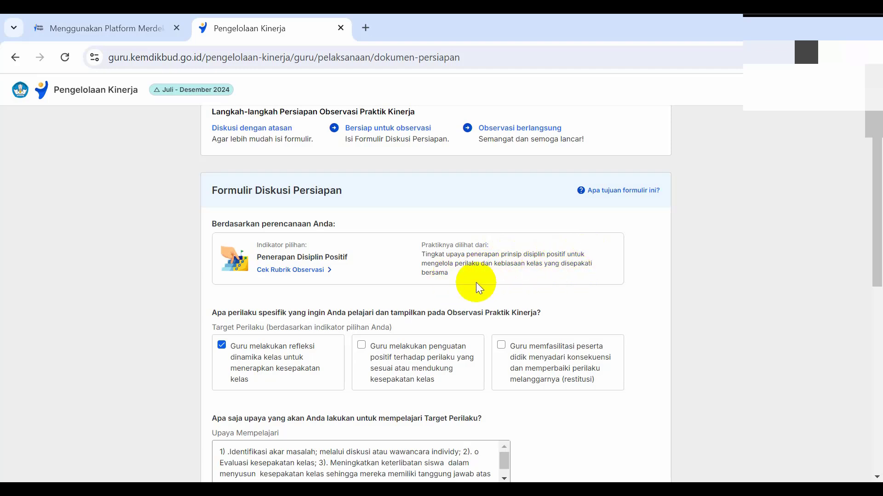
{"action": "scroll", "coordinate": [476, 282], "scroll_direction": "down", "scroll_amount": 3}
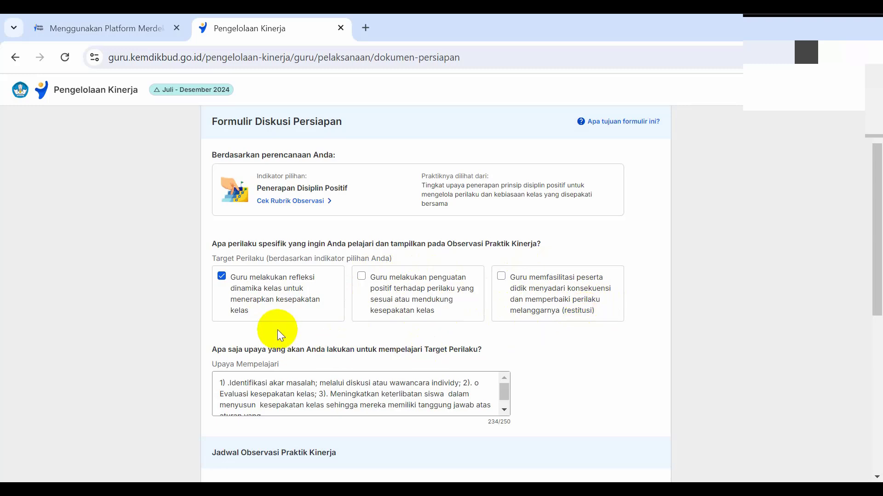
Step: Examine the Target Perilaku options and the Upaya Mempelajari text in the Formulir Diskusi Persiapan
{"action": "scroll", "coordinate": [281, 324], "scroll_direction": "down", "scroll_amount": 2}
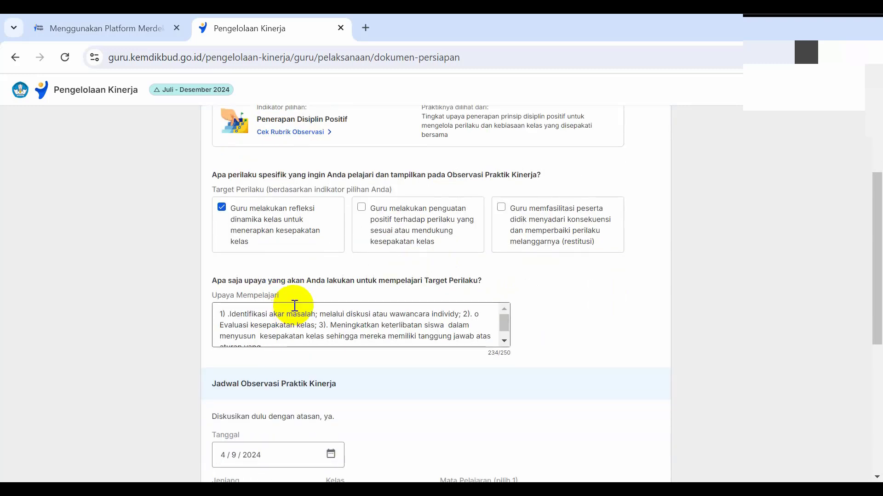
{"action": "scroll", "coordinate": [297, 306], "scroll_direction": "up", "scroll_amount": 2}
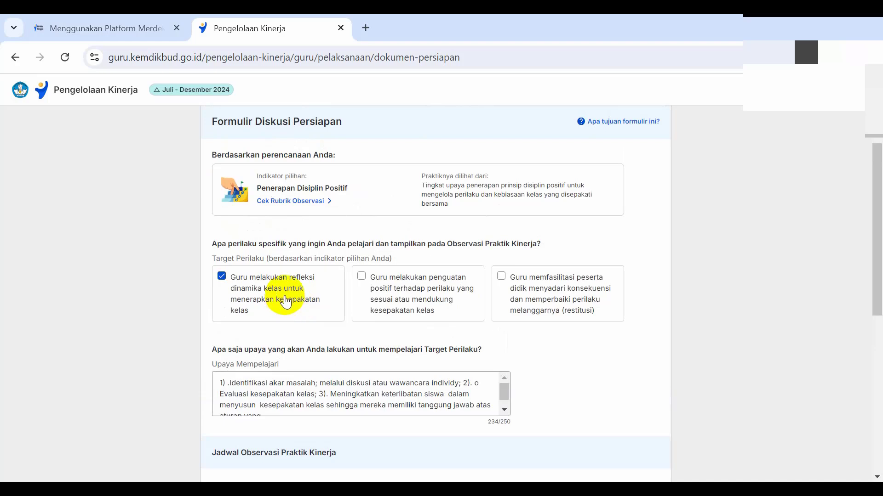
{"action": "left_click", "coordinate": [376, 398]}
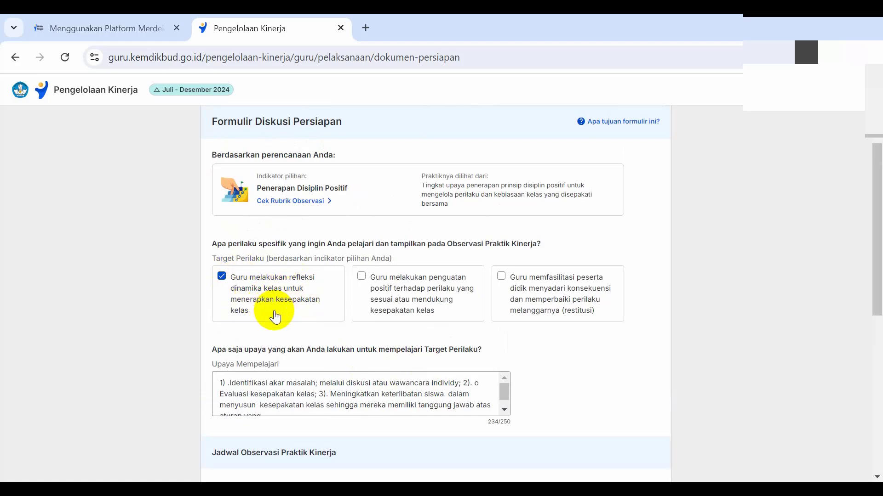
{"action": "scroll", "coordinate": [275, 314], "scroll_direction": "down", "scroll_amount": 1}
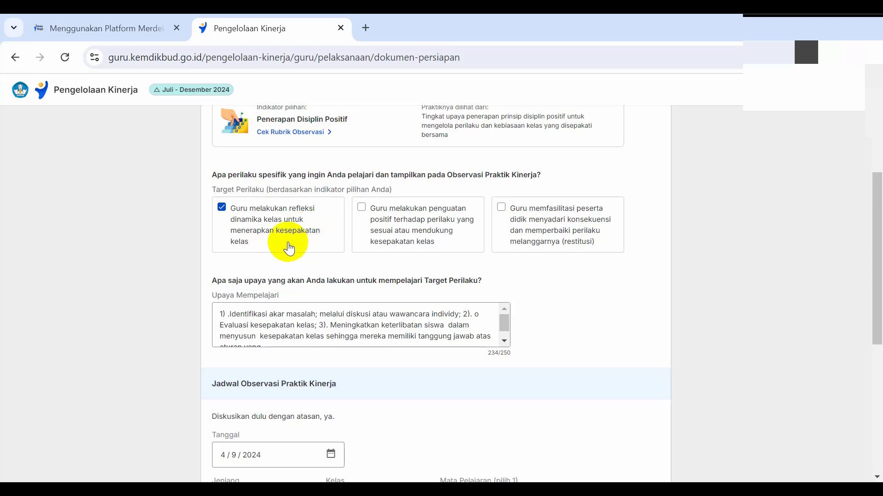
{"action": "scroll", "coordinate": [289, 248], "scroll_direction": "up", "scroll_amount": 2}
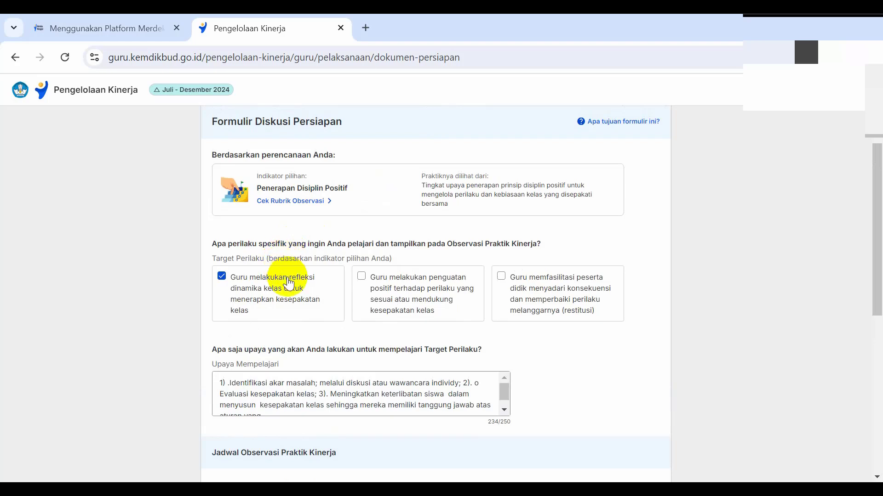
{"action": "scroll", "coordinate": [283, 290], "scroll_direction": "down", "scroll_amount": 2}
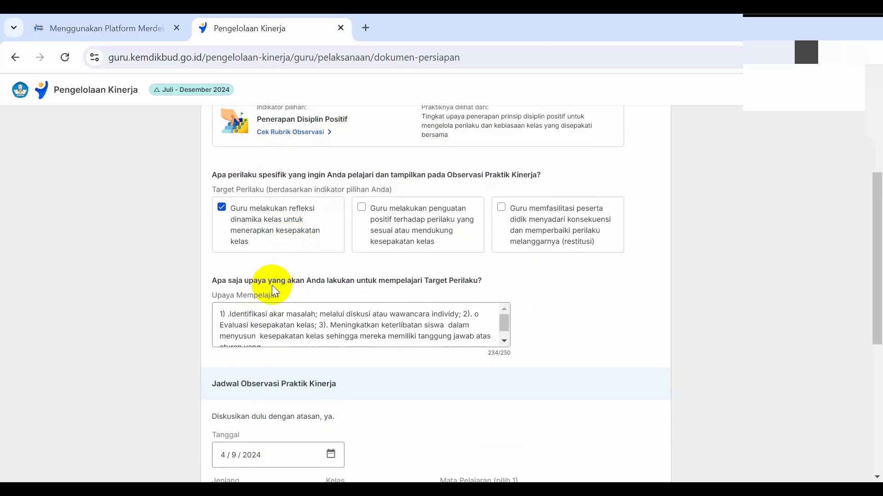
{"action": "scroll", "coordinate": [410, 288], "scroll_direction": "up", "scroll_amount": 2}
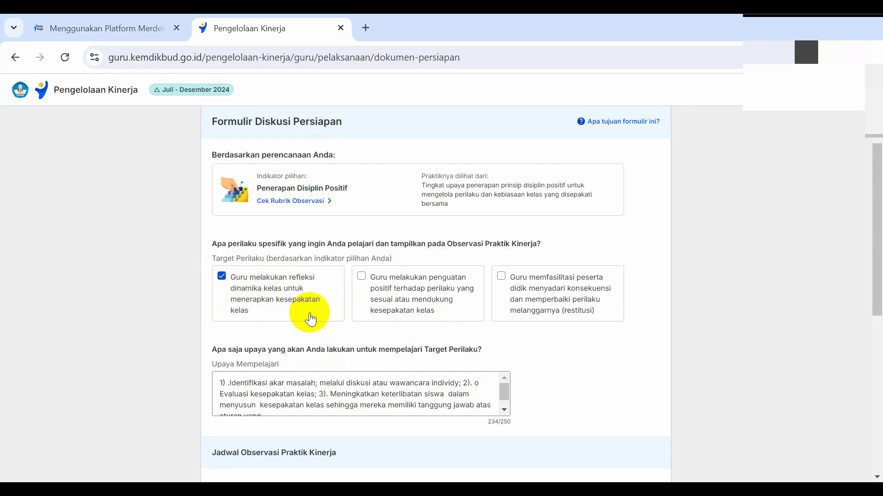
{"action": "scroll", "coordinate": [429, 377], "scroll_direction": "down", "scroll_amount": 1}
{"action": "scroll", "coordinate": [429, 375], "scroll_direction": "up", "scroll_amount": 1}
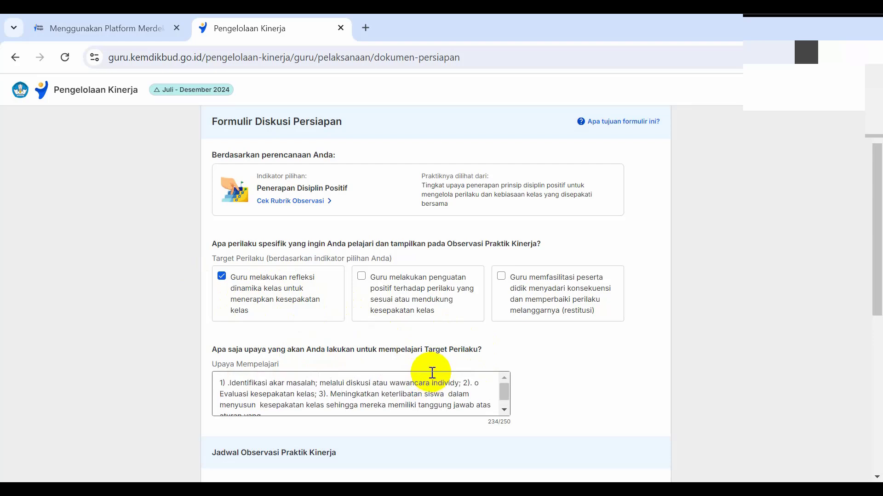
Step: Delete the stray letter "o" before "Evaluasi kesepakatan kelas" in the Upaya Mempelajari text
{"action": "left_click", "coordinate": [473, 385]}
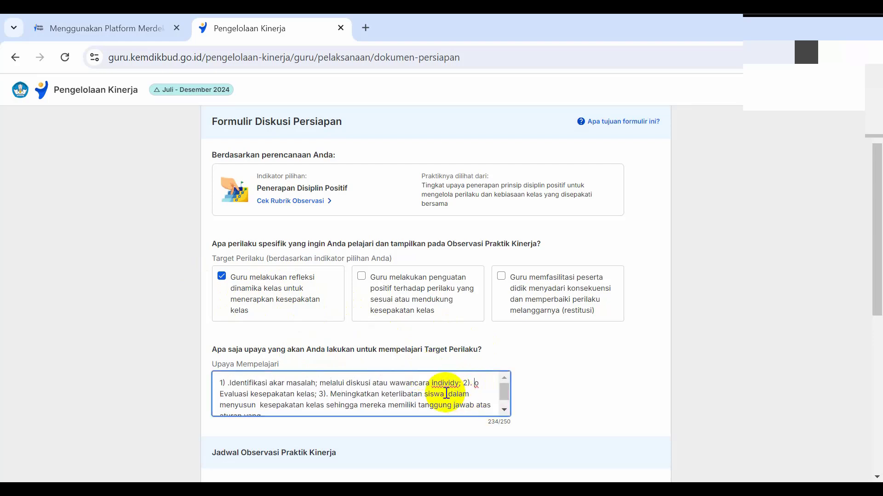
{"action": "key", "text": "Delete"}
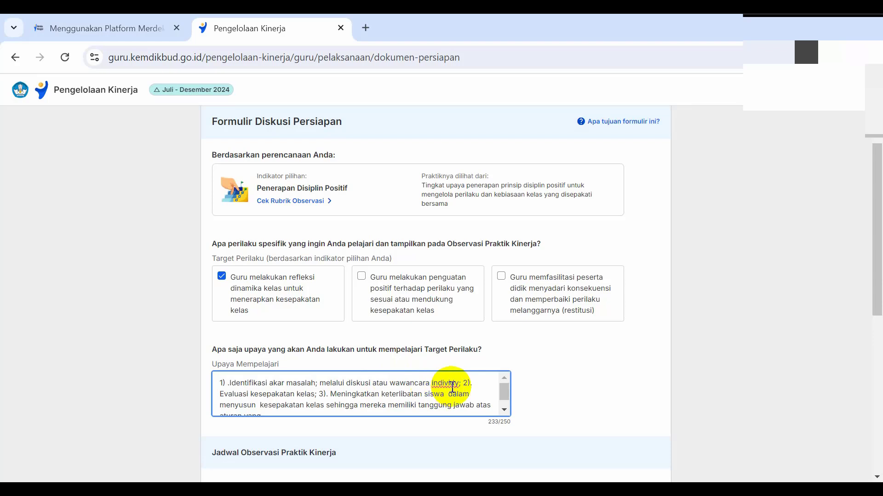
{"action": "scroll", "coordinate": [459, 385], "scroll_direction": "down", "scroll_amount": 1}
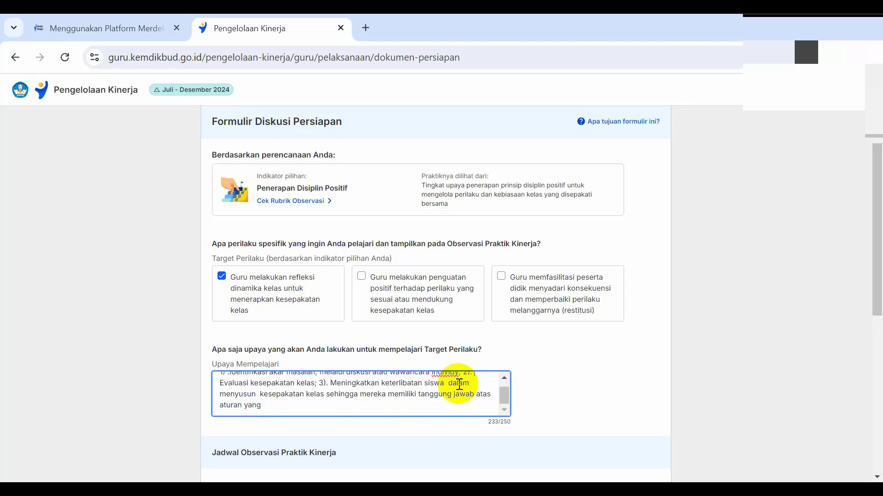
{"action": "scroll", "coordinate": [459, 385], "scroll_direction": "up", "scroll_amount": 1}
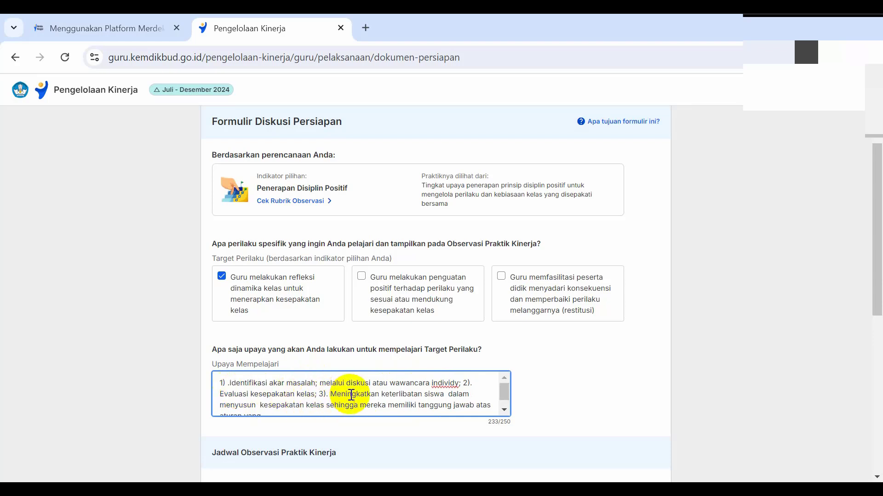
Step: Complete the end of the Upaya Mempelajari text after "aturan yang" with "dususun bersama"
{"action": "scroll", "coordinate": [442, 395], "scroll_direction": "down", "scroll_amount": 1}
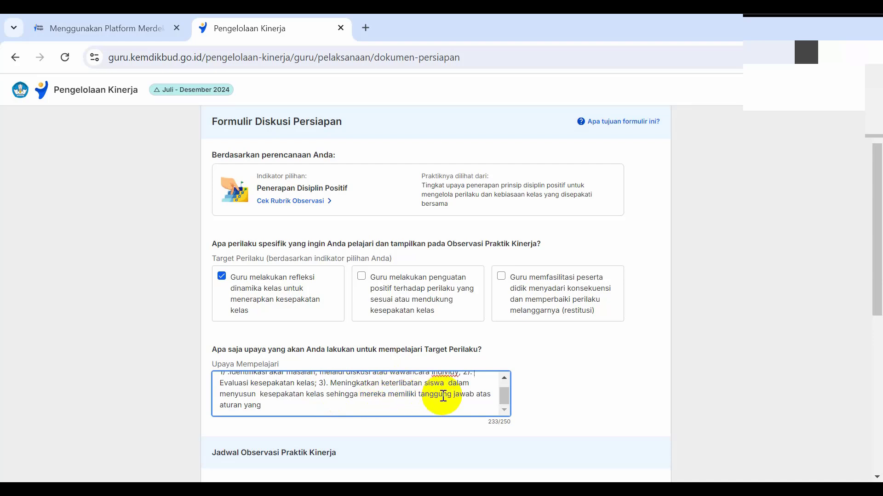
{"action": "left_click", "coordinate": [268, 407]}
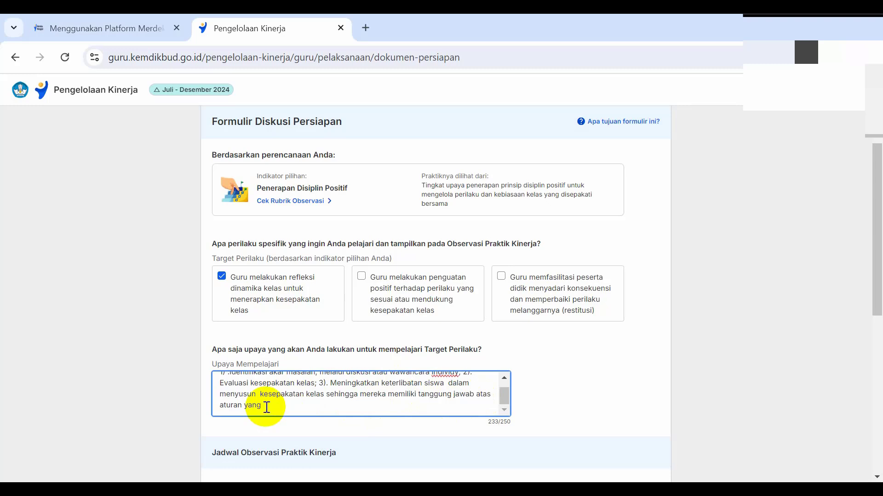
{"action": "scroll", "coordinate": [254, 396], "scroll_direction": "down", "scroll_amount": 2}
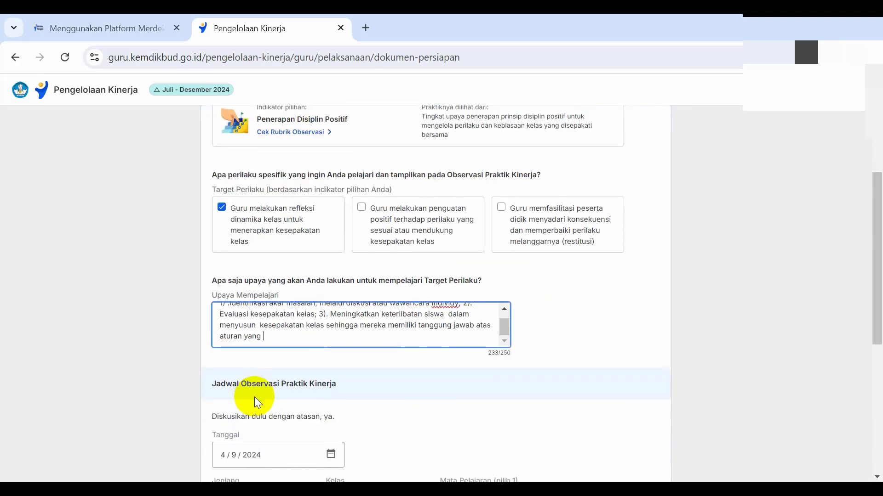
{"action": "scroll", "coordinate": [256, 396], "scroll_direction": "up", "scroll_amount": 2}
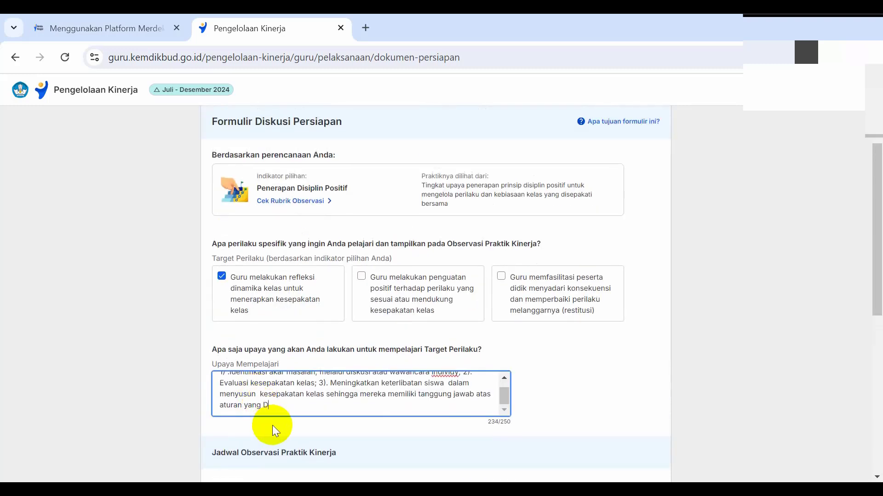
{"action": "type", "text": "I"}
{"action": "type", "text": "us"}
{"action": "key", "text": "BackSpace"}
{"action": "key", "text": "BackSpace"}
{"action": "type", "text": "un bersama"}
Step: Review the Jadwal Observasi Praktik Kinerja section and choose SMK as the Jenjang
{"action": "scroll", "coordinate": [336, 372], "scroll_direction": "down", "scroll_amount": 3}
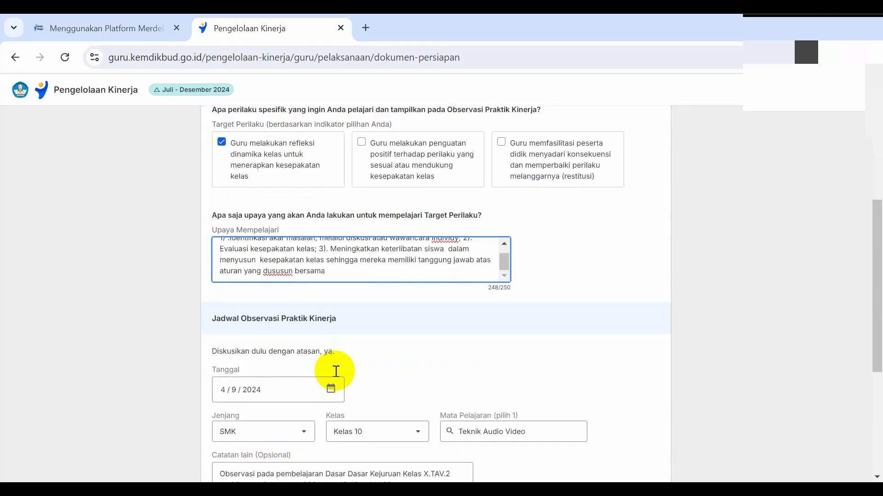
{"action": "scroll", "coordinate": [336, 372], "scroll_direction": "down", "scroll_amount": 1}
{"action": "scroll", "coordinate": [338, 360], "scroll_direction": "up", "scroll_amount": 1}
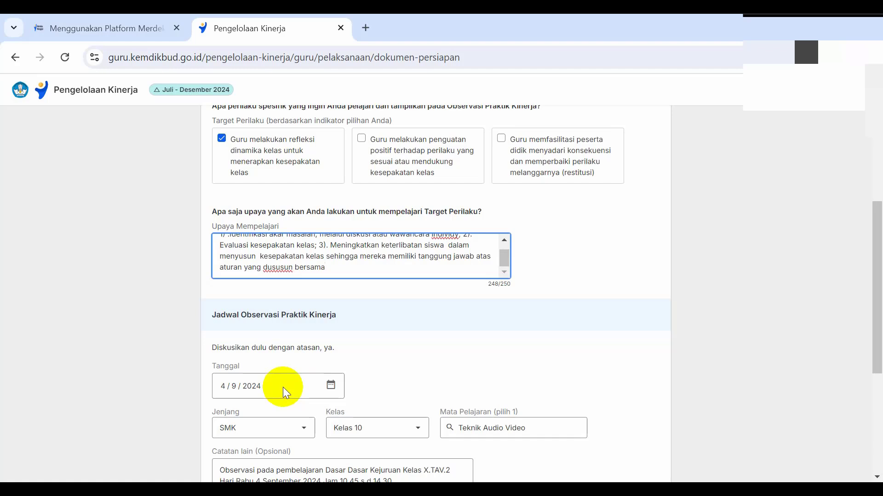
{"action": "scroll", "coordinate": [363, 340], "scroll_direction": "down", "scroll_amount": 2}
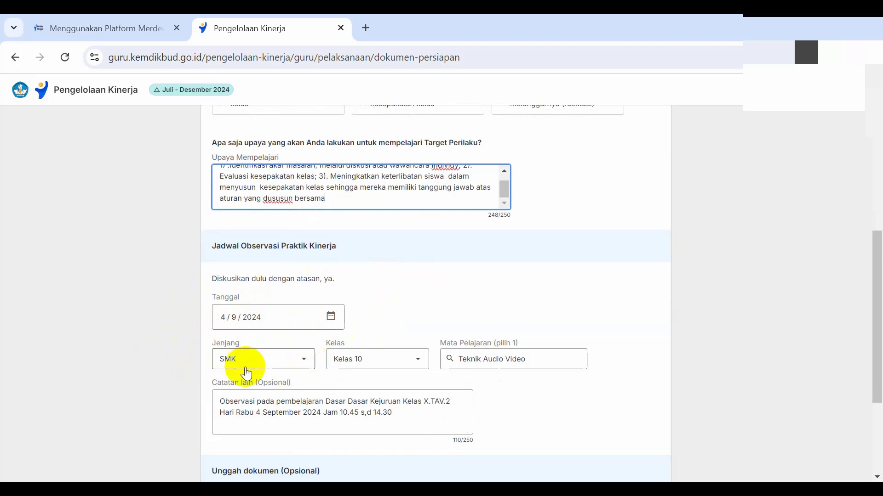
{"action": "left_click", "coordinate": [304, 360]}
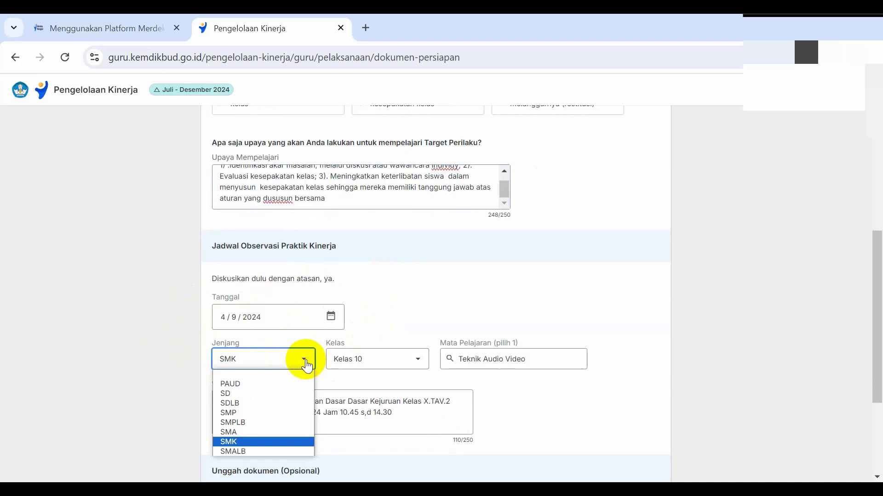
{"action": "left_click", "coordinate": [268, 442]}
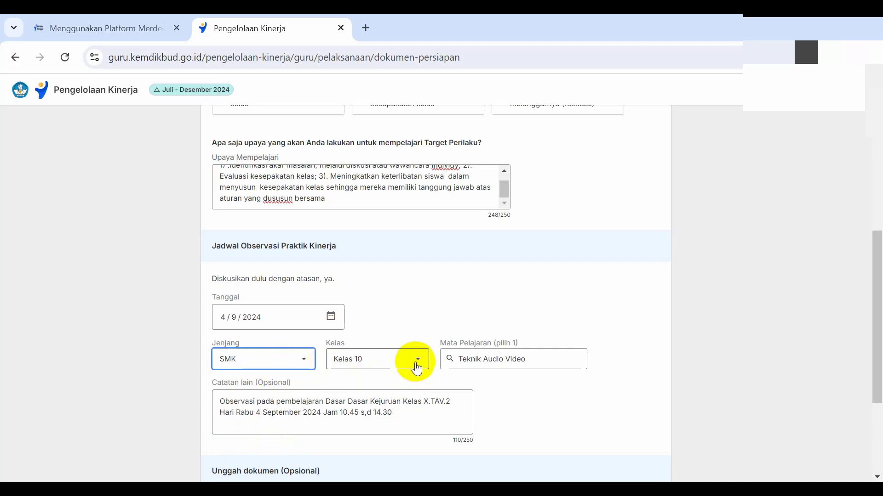
Step: In the Catatan lain text, correct "s,d" to "s.d", add a comma after "Hari Rabu" and insert "tanggal" before "4 September 2024"
{"action": "scroll", "coordinate": [352, 404], "scroll_direction": "down", "scroll_amount": 1}
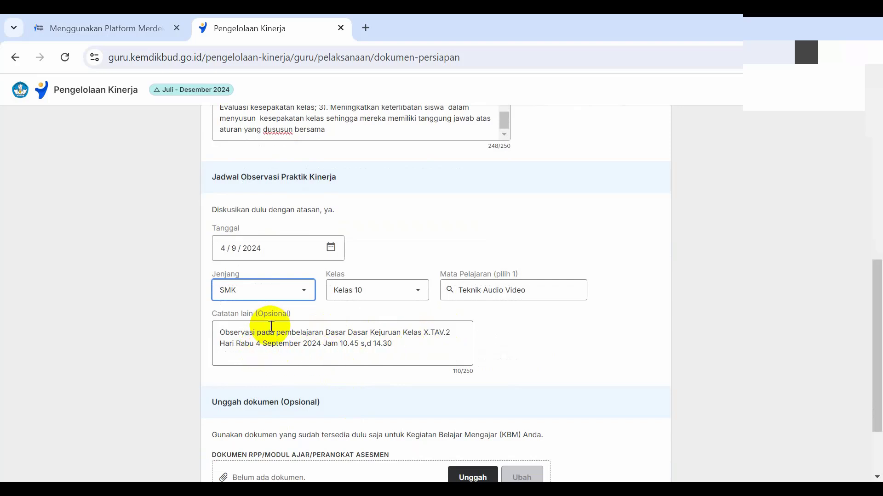
{"action": "left_click", "coordinate": [254, 348]}
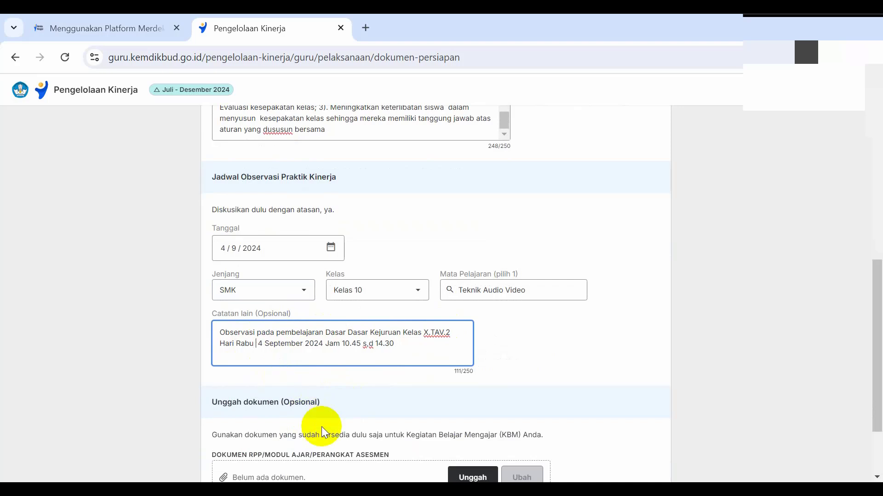
{"action": "type", "text": "tangga"}
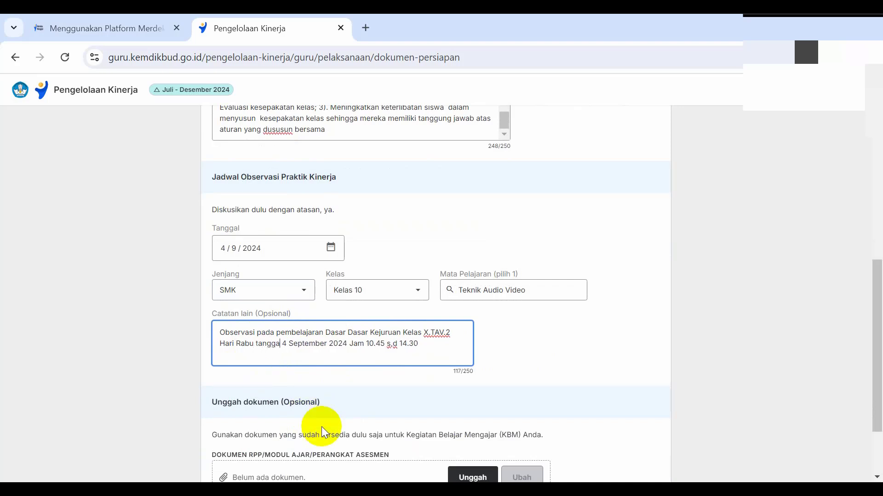
{"action": "type", "text": "l"}
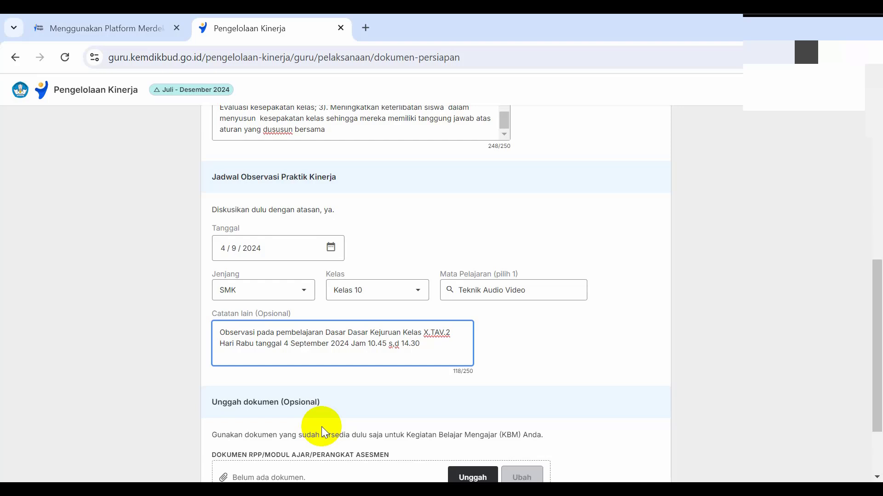
{"action": "left_click", "coordinate": [254, 346]}
{"action": "type", "text": ","}
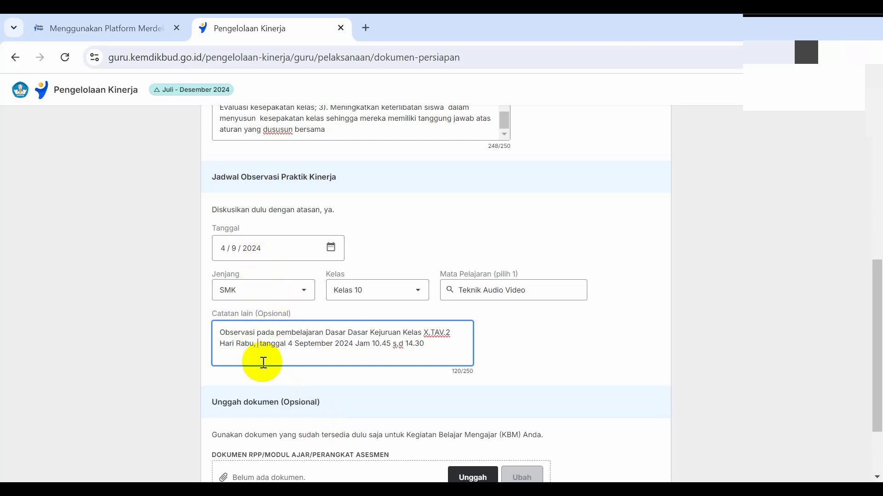
Step: Save the Dokumen Persiapan as a draft and exit to the Pelaksanaan Praktik Kinerja overview
{"action": "scroll", "coordinate": [271, 313], "scroll_direction": "down", "scroll_amount": 2}
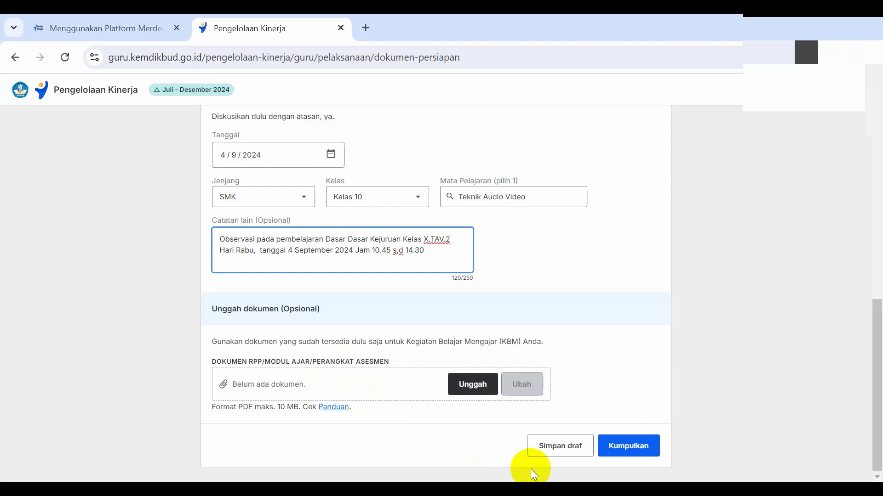
{"action": "left_click", "coordinate": [565, 445]}
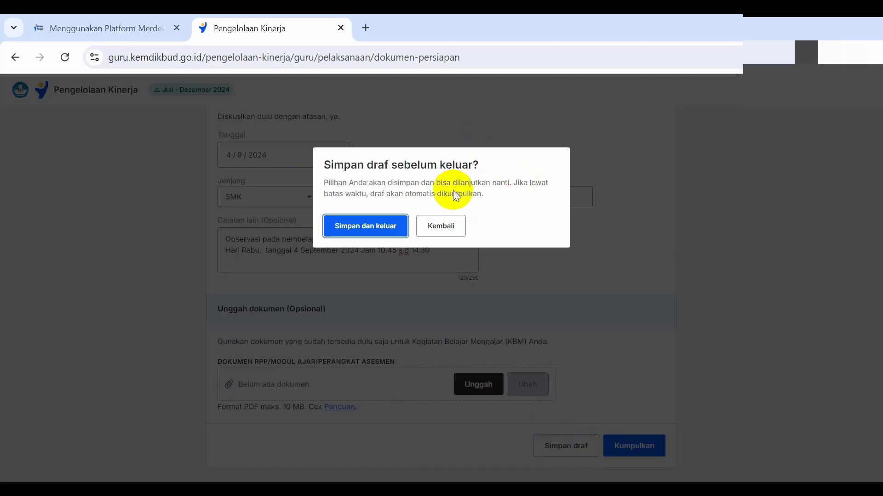
{"action": "left_click", "coordinate": [382, 226]}
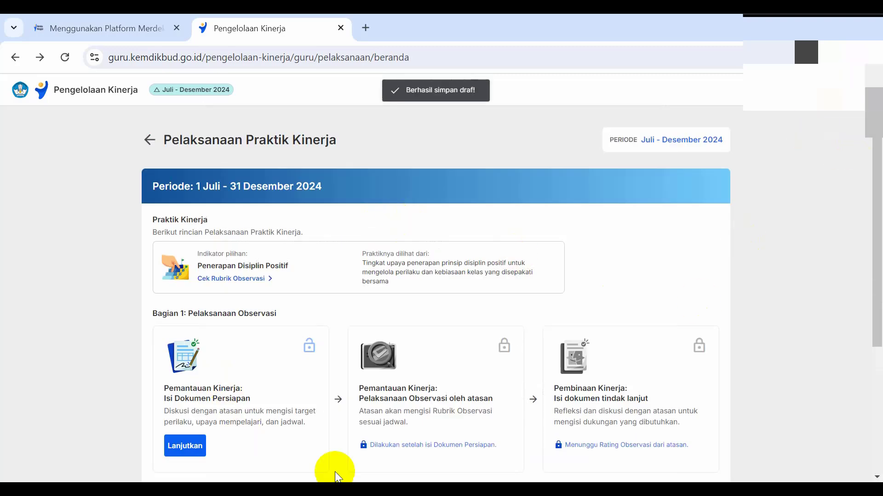
Step: Switch the Pengelolaan Kinerja period to Januari - Juni 2024
{"action": "scroll", "coordinate": [459, 348], "scroll_direction": "down", "scroll_amount": 1}
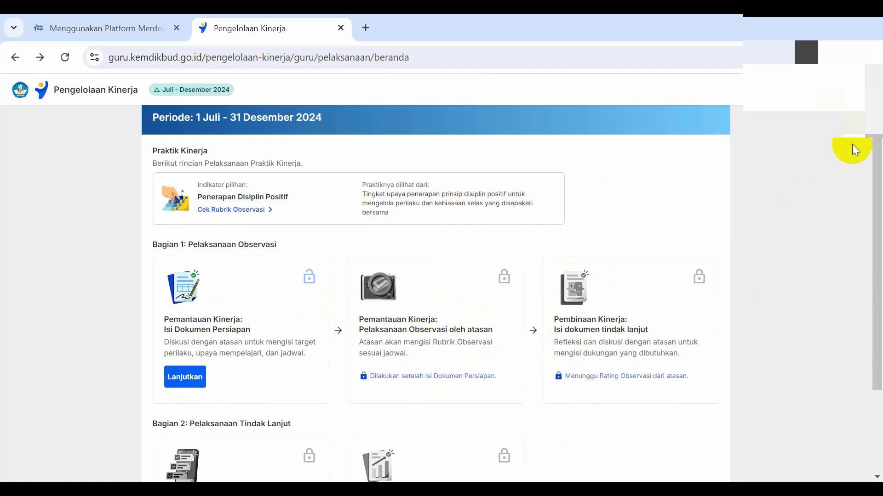
{"action": "left_click", "coordinate": [853, 78]}
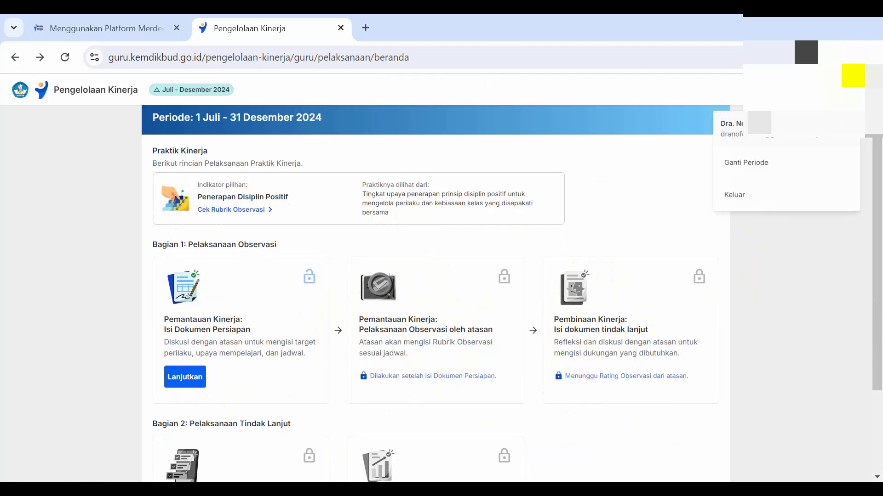
{"action": "left_click", "coordinate": [774, 165]}
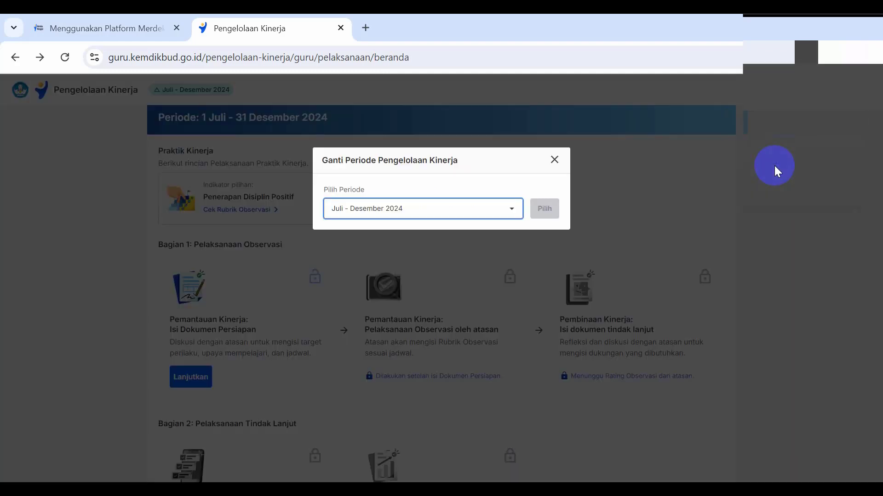
{"action": "left_click", "coordinate": [514, 213]}
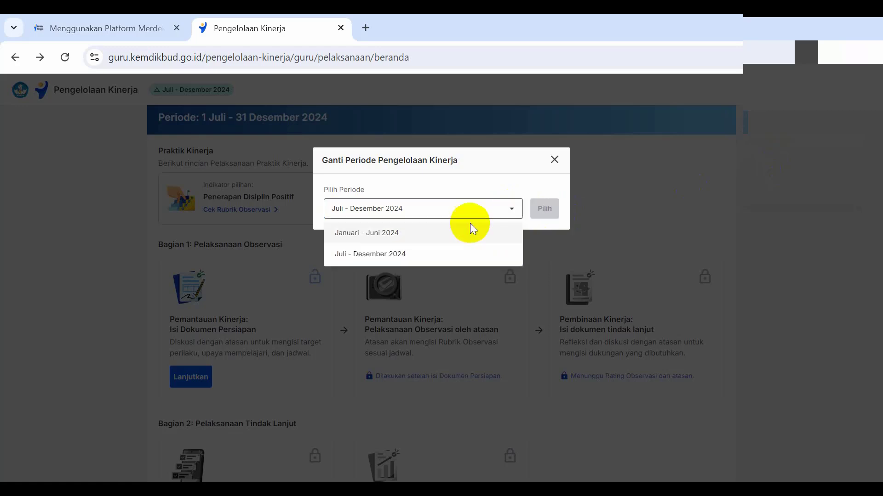
{"action": "left_click", "coordinate": [371, 235]}
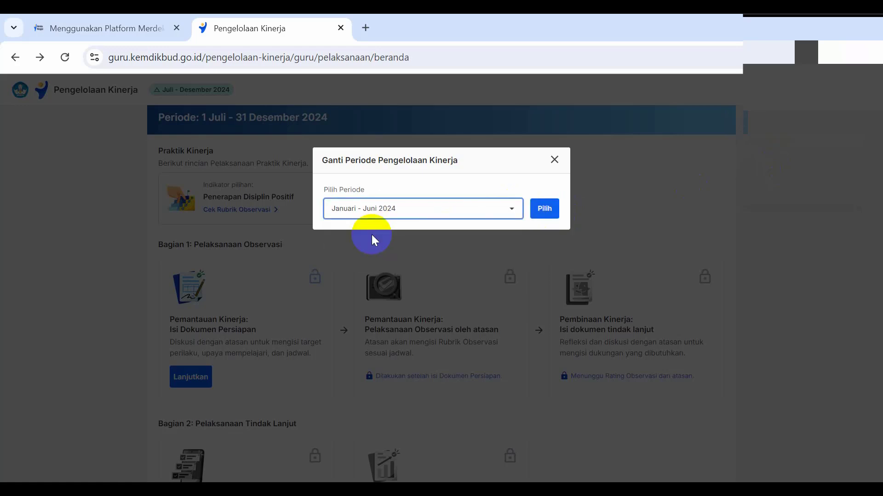
{"action": "left_click", "coordinate": [545, 210]}
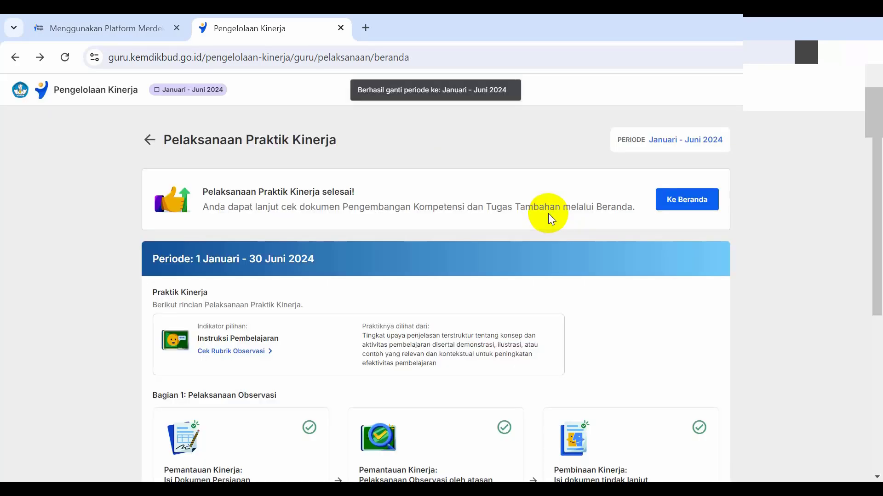
Step: Open the details of Pelaksanaan Observasi oleh atasan and review the observation schedule, Target Perilaku and Upaya Mempelajari
{"action": "scroll", "coordinate": [548, 214], "scroll_direction": "down", "scroll_amount": 3}
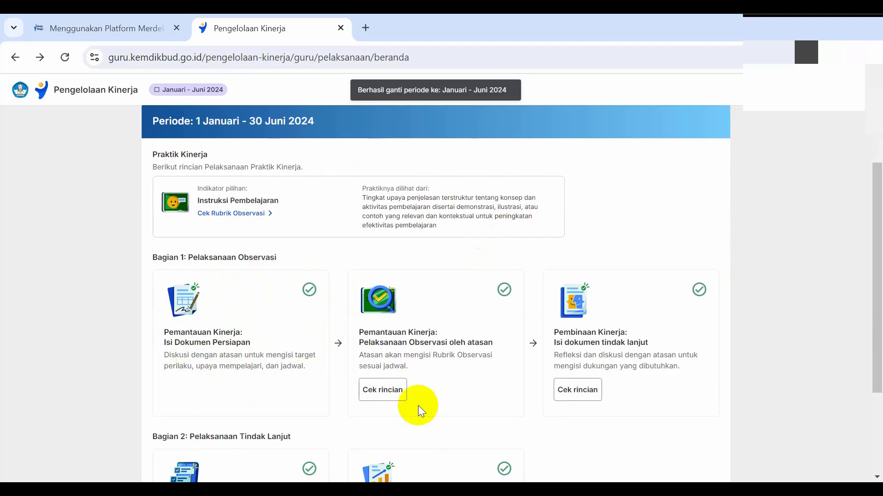
{"action": "left_click", "coordinate": [383, 390]}
{"action": "scroll", "coordinate": [346, 301], "scroll_direction": "down", "scroll_amount": 4}
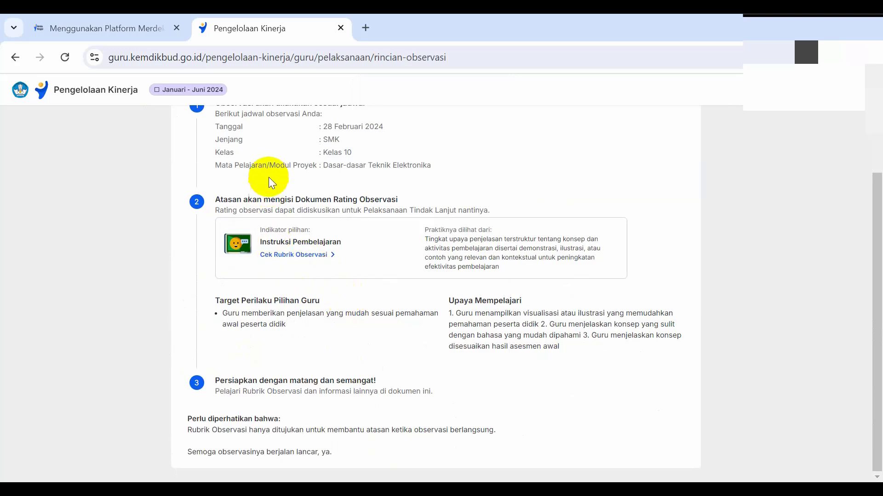
{"action": "scroll", "coordinate": [268, 177], "scroll_direction": "up", "scroll_amount": 1}
{"action": "scroll", "coordinate": [275, 212], "scroll_direction": "up", "scroll_amount": 1}
{"action": "scroll", "coordinate": [295, 248], "scroll_direction": "down", "scroll_amount": 2}
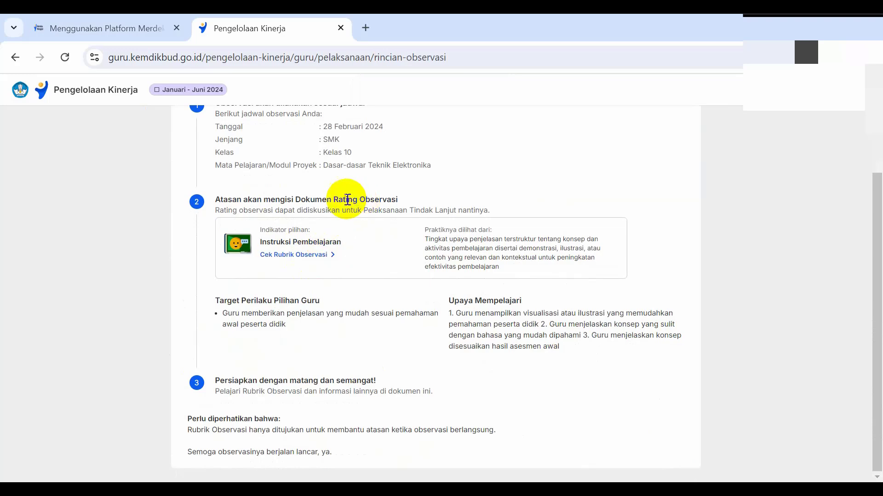
{"action": "scroll", "coordinate": [347, 199], "scroll_direction": "up", "scroll_amount": 2}
{"action": "scroll", "coordinate": [349, 199], "scroll_direction": "down", "scroll_amount": 2}
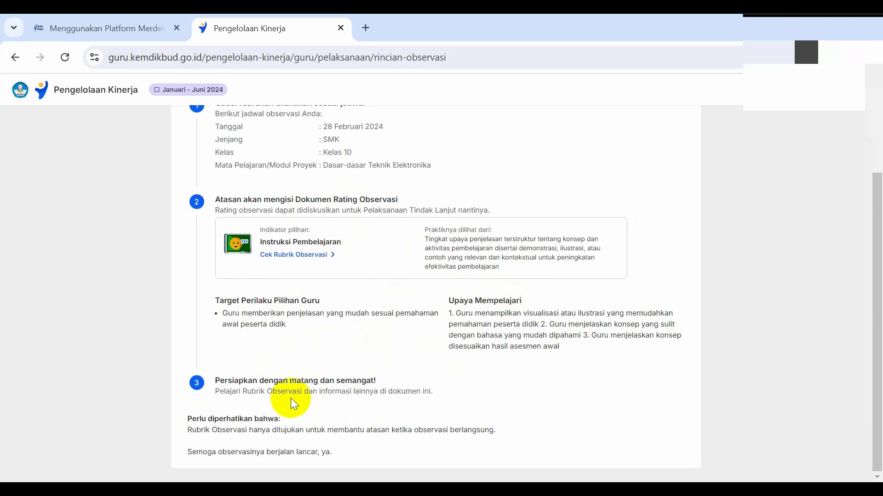
{"action": "scroll", "coordinate": [353, 362], "scroll_direction": "up", "scroll_amount": 2}
{"action": "scroll", "coordinate": [353, 362], "scroll_direction": "down", "scroll_amount": 2}
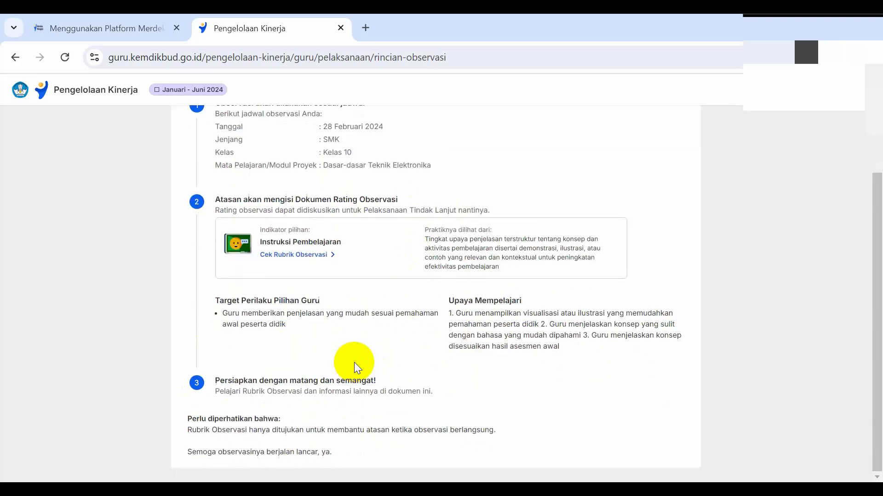
{"action": "scroll", "coordinate": [354, 362], "scroll_direction": "up", "scroll_amount": 3}
{"action": "scroll", "coordinate": [354, 363], "scroll_direction": "down", "scroll_amount": 2}
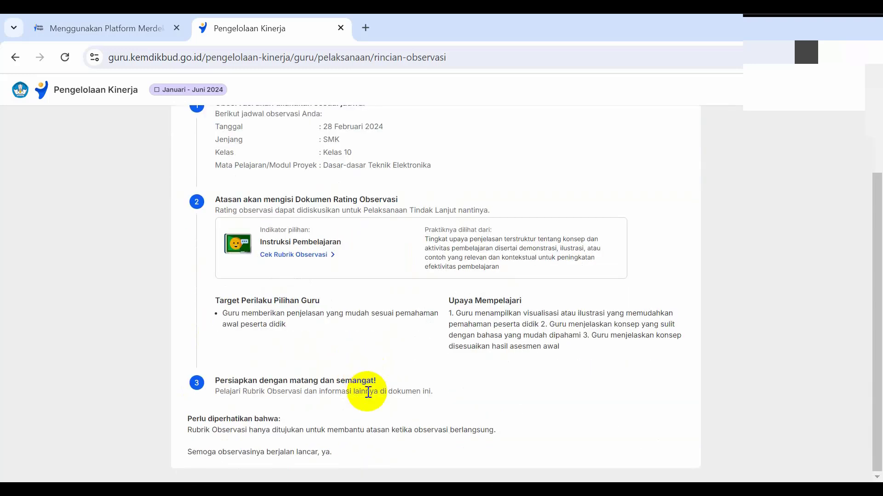
{"action": "scroll", "coordinate": [175, 118], "scroll_direction": "up", "scroll_amount": 3}
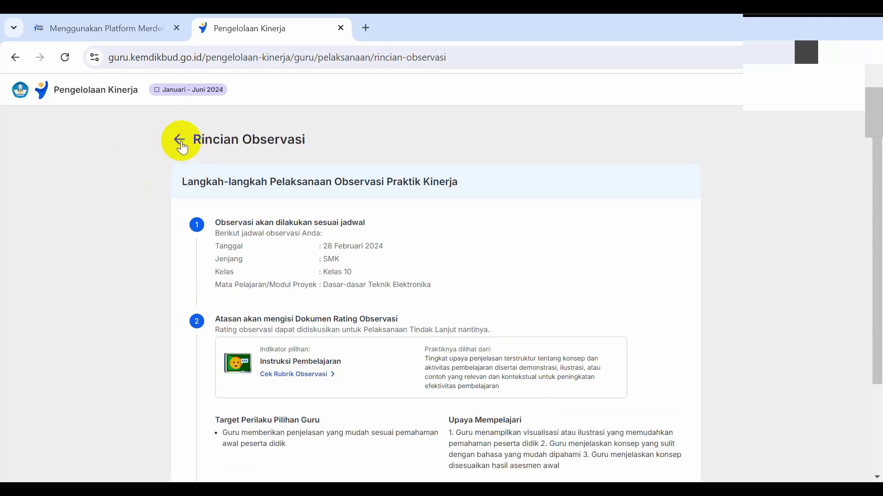
Step: Return to the overview, check the Rating Observasi in the Dokumen Tindak Lanjut and continue to its discussion form
{"action": "left_click", "coordinate": [179, 139]}
{"action": "scroll", "coordinate": [294, 313], "scroll_direction": "down", "scroll_amount": 3}
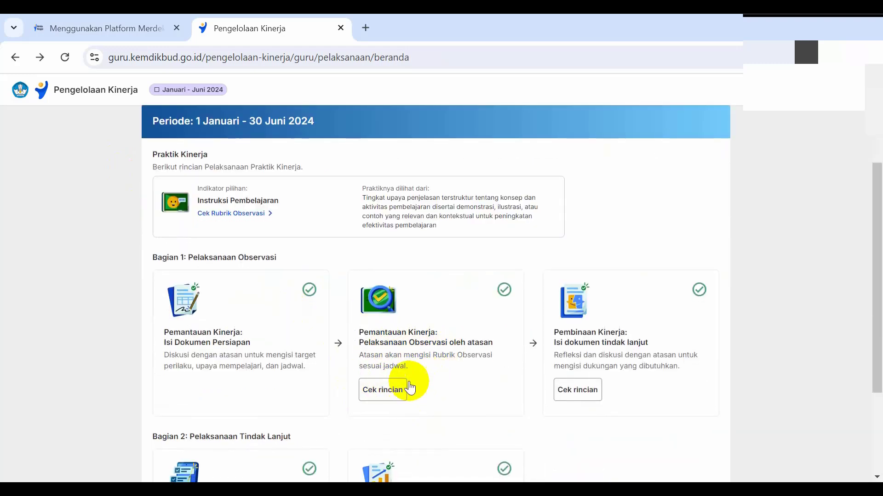
{"action": "left_click", "coordinate": [580, 396]}
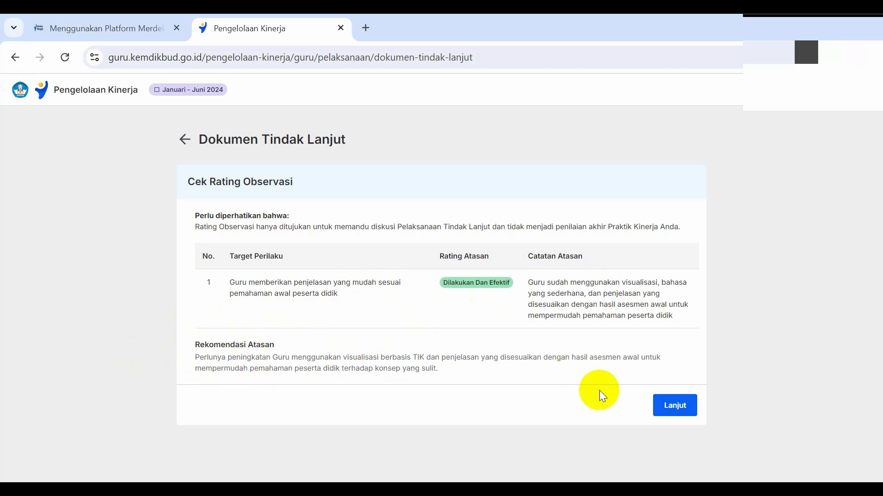
{"action": "left_click", "coordinate": [669, 406]}
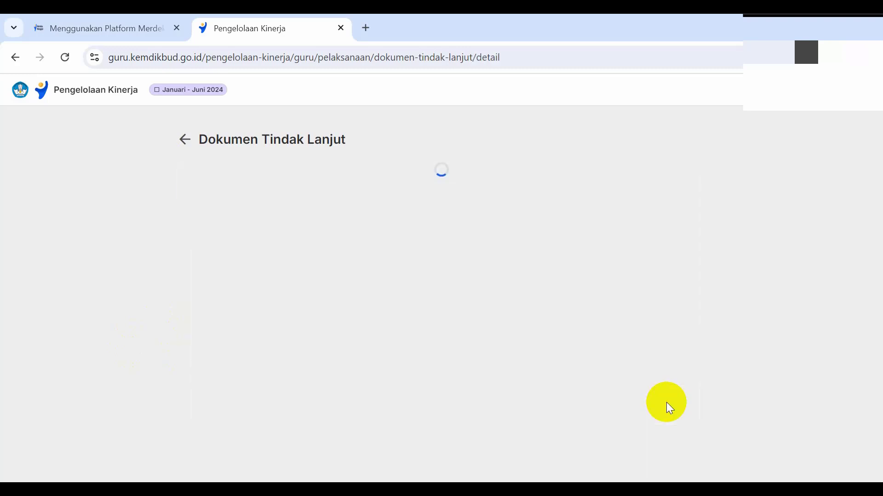
Step: Examine the Formulir Diskusi Tindak Lanjut, including the Refleksi Guru text, the Panduan Pengisian Refleksi and the Pilihan Belajar section
{"action": "scroll", "coordinate": [527, 361], "scroll_direction": "down", "scroll_amount": 5}
{"action": "scroll", "coordinate": [519, 357], "scroll_direction": "up", "scroll_amount": 5}
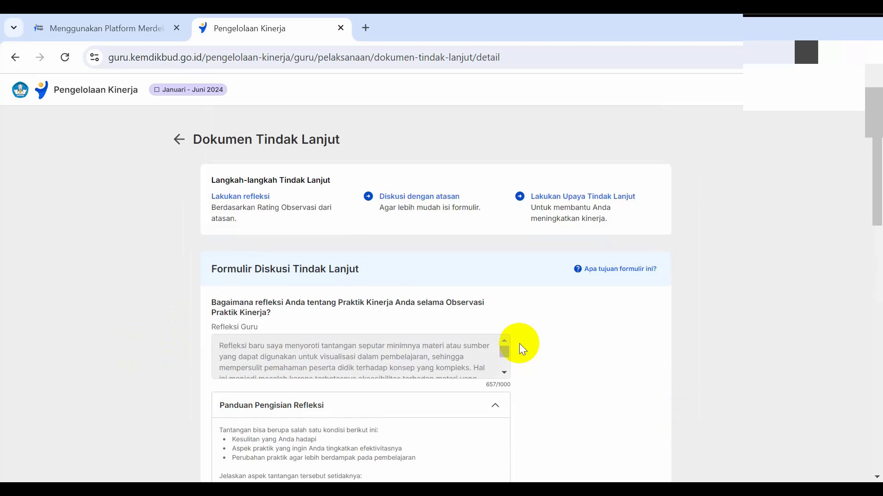
{"action": "scroll", "coordinate": [488, 330], "scroll_direction": "down", "scroll_amount": 2}
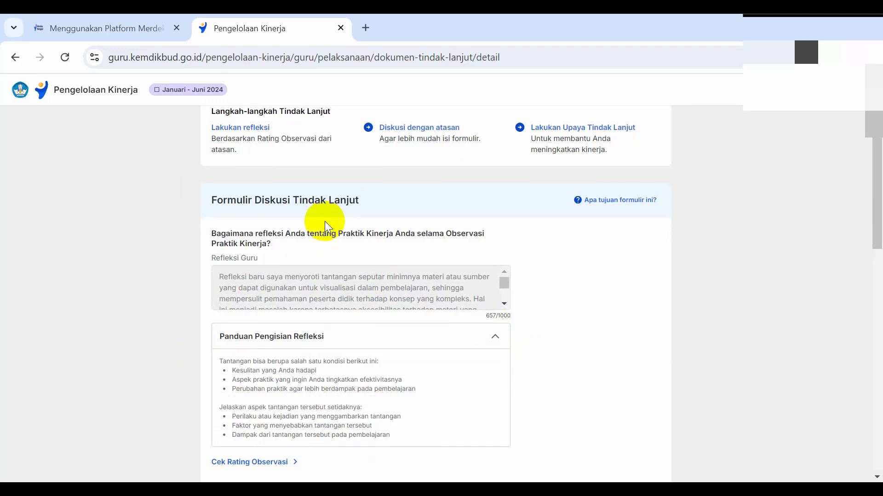
{"action": "scroll", "coordinate": [324, 222], "scroll_direction": "down", "scroll_amount": 2}
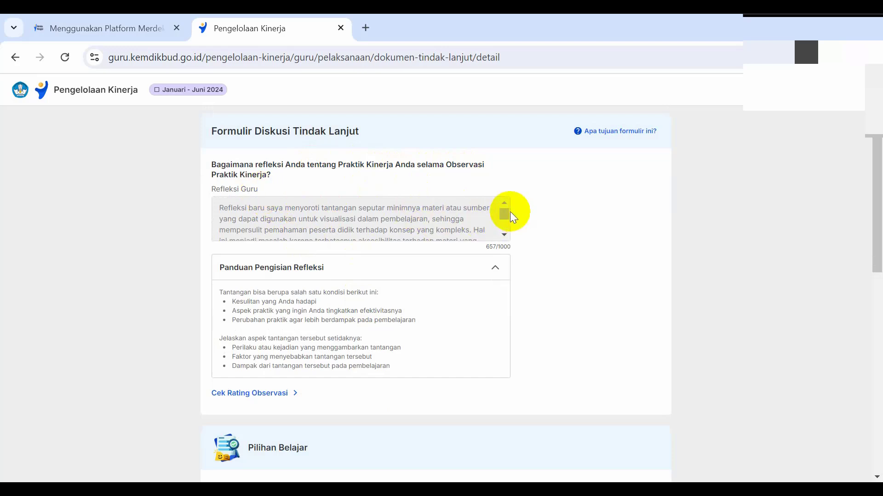
{"action": "mouse_move", "coordinate": [506, 213]}
{"action": "left_mouse_down"}
{"action": "mouse_move", "coordinate": [508, 232]}
{"action": "mouse_move", "coordinate": [507, 211]}
{"action": "left_mouse_up"}
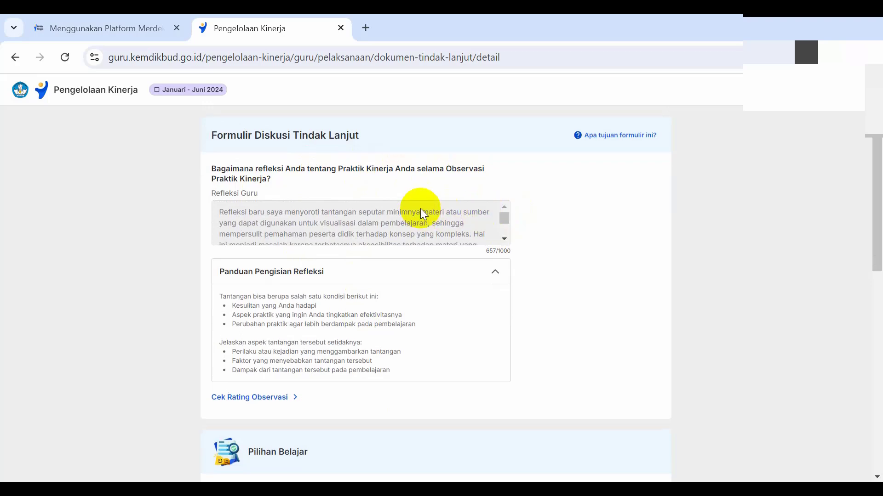
{"action": "scroll", "coordinate": [420, 208], "scroll_direction": "up", "scroll_amount": 3}
{"action": "scroll", "coordinate": [420, 208], "scroll_direction": "down", "scroll_amount": 1}
{"action": "scroll", "coordinate": [420, 208], "scroll_direction": "up", "scroll_amount": 2}
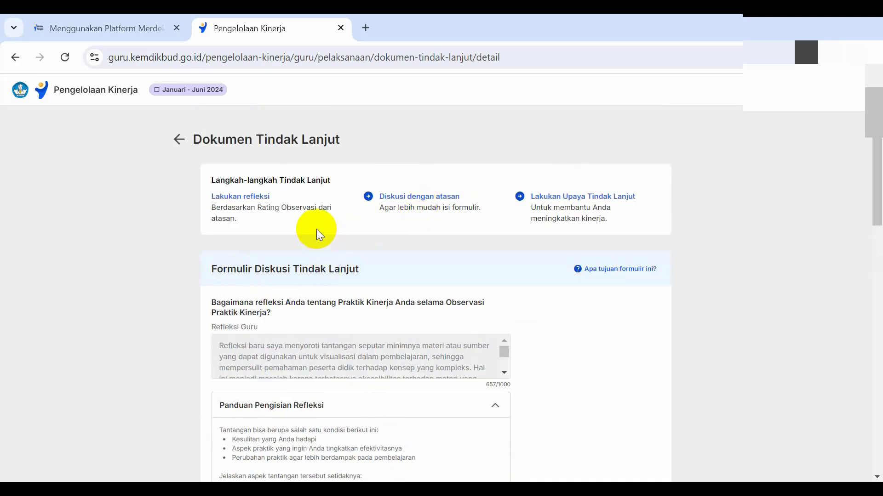
{"action": "scroll", "coordinate": [316, 229], "scroll_direction": "down", "scroll_amount": 1}
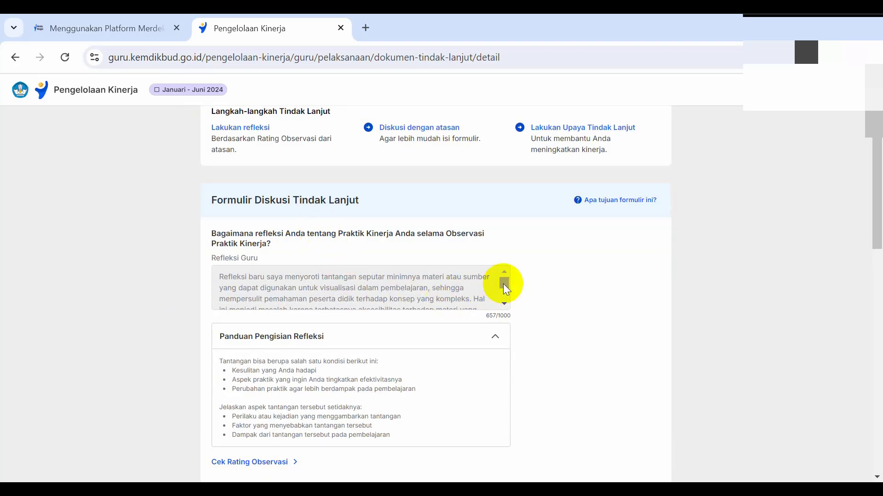
{"action": "left_click_drag", "start_coordinate": [504, 283], "coordinate": [490, 294]}
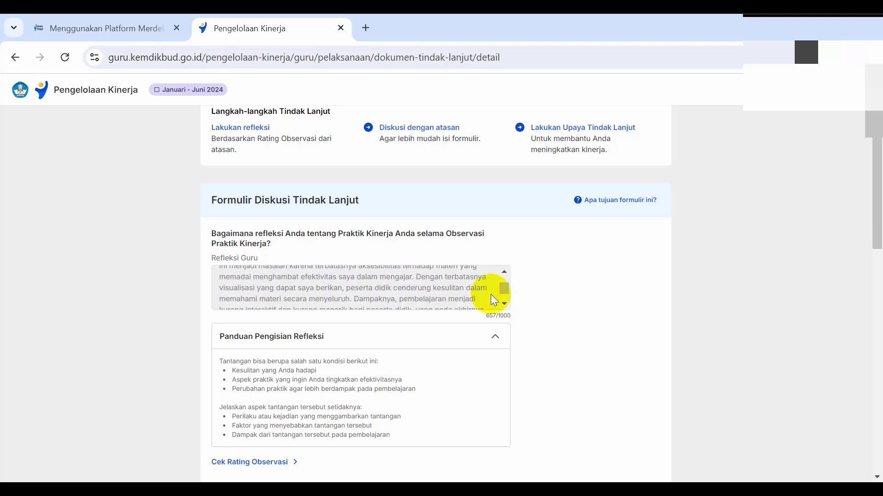
{"action": "scroll", "coordinate": [418, 330], "scroll_direction": "down", "scroll_amount": 2}
{"action": "scroll", "coordinate": [403, 289], "scroll_direction": "up", "scroll_amount": 1}
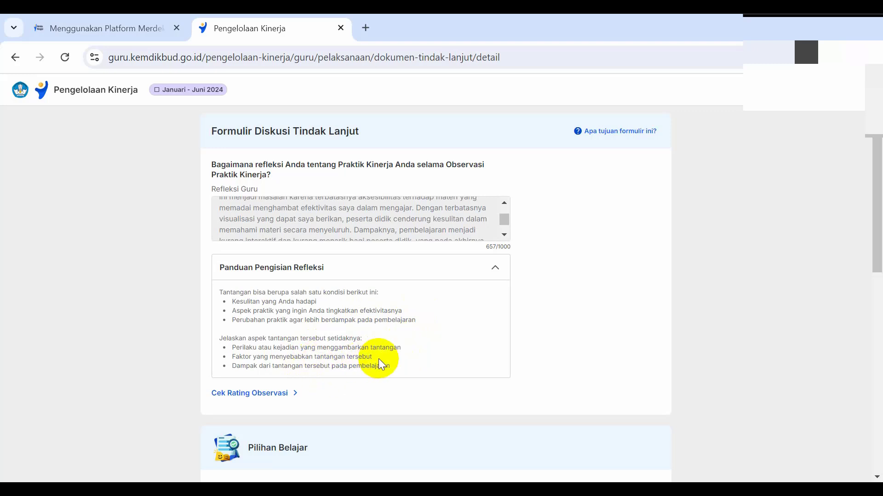
{"action": "scroll", "coordinate": [376, 359], "scroll_direction": "down", "scroll_amount": 1}
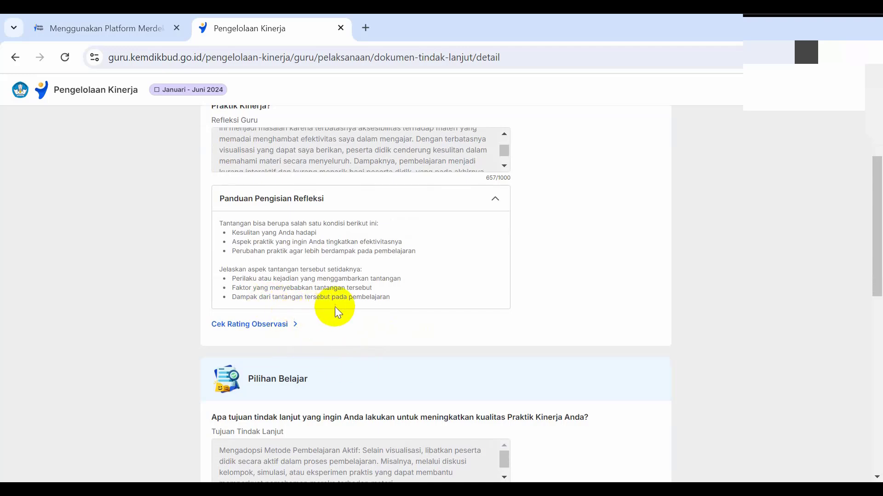
{"action": "scroll", "coordinate": [400, 296], "scroll_direction": "down", "scroll_amount": 2}
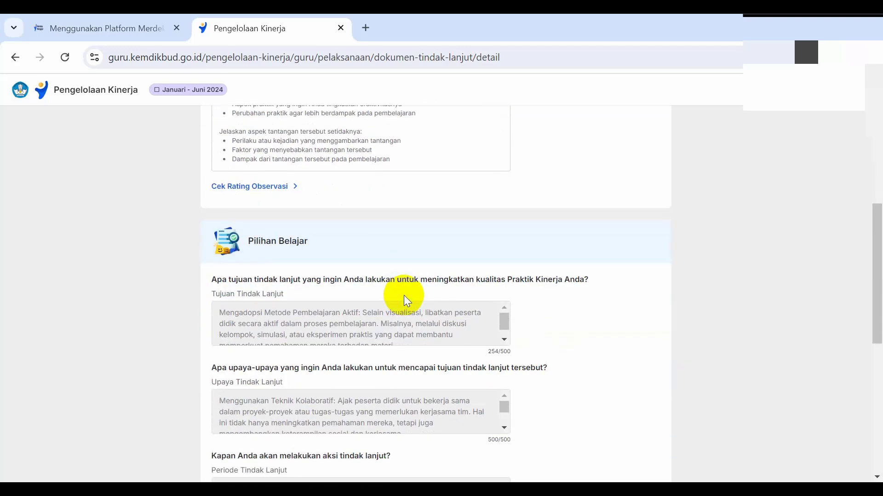
{"action": "scroll", "coordinate": [400, 289], "scroll_direction": "up", "scroll_amount": 1}
{"action": "scroll", "coordinate": [390, 265], "scroll_direction": "up", "scroll_amount": 2}
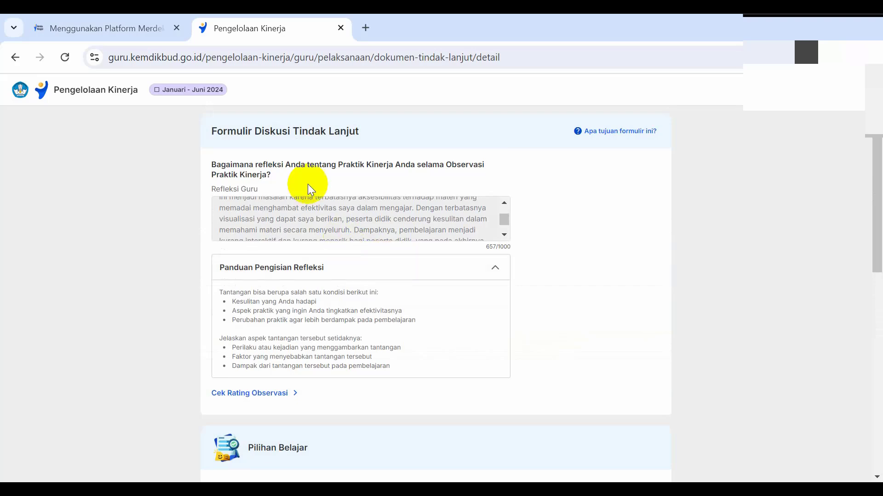
Step: Examine the Tujuan Tindak Lanjut answer under Pilihan Belajar in the Formulir Diskusi Tindak Lanjut
{"action": "scroll", "coordinate": [331, 179], "scroll_direction": "down", "scroll_amount": 2}
{"action": "scroll", "coordinate": [340, 181], "scroll_direction": "up", "scroll_amount": 1}
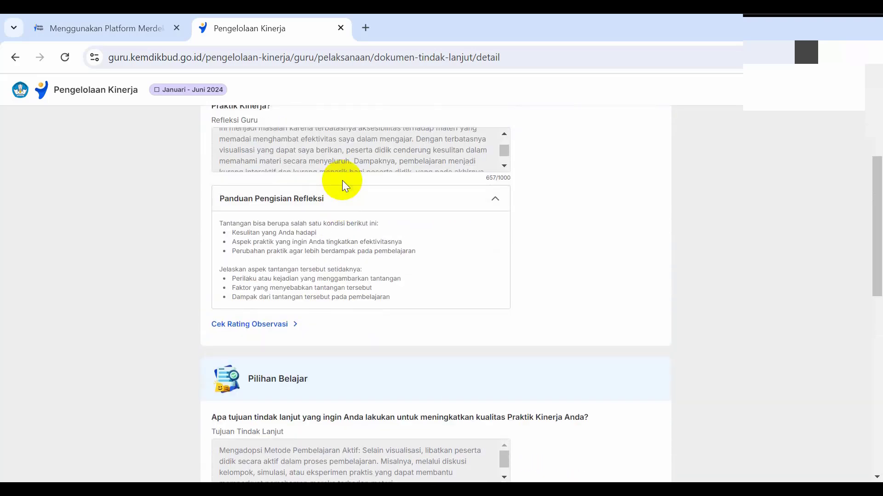
{"action": "scroll", "coordinate": [345, 183], "scroll_direction": "down", "scroll_amount": 2}
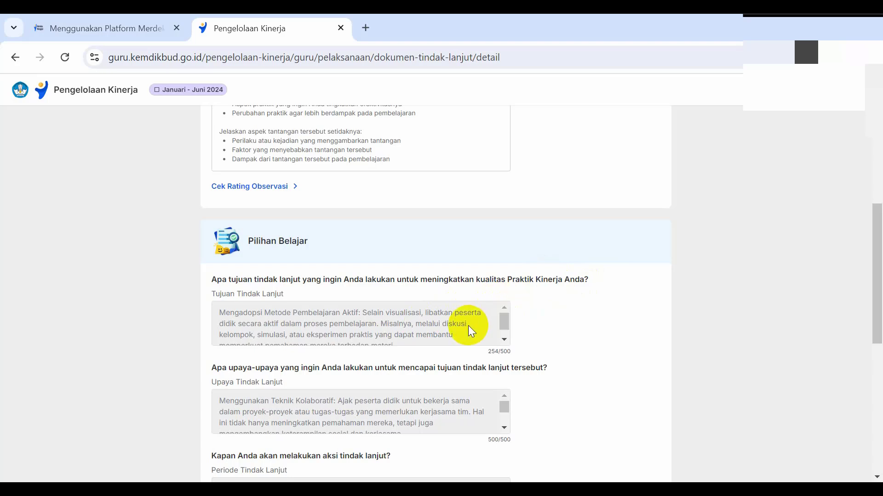
{"action": "scroll", "coordinate": [465, 326], "scroll_direction": "down", "scroll_amount": 1}
{"action": "scroll", "coordinate": [465, 326], "scroll_direction": "up", "scroll_amount": 1}
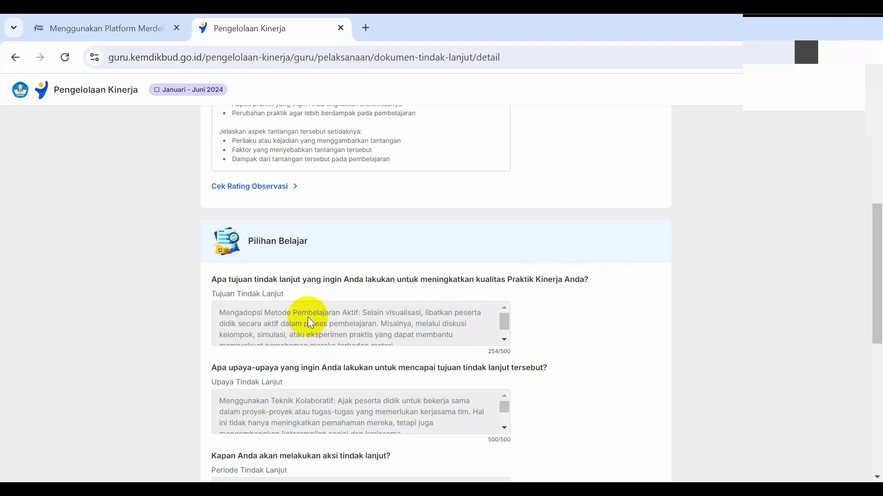
{"action": "scroll", "coordinate": [407, 317], "scroll_direction": "down", "scroll_amount": 1}
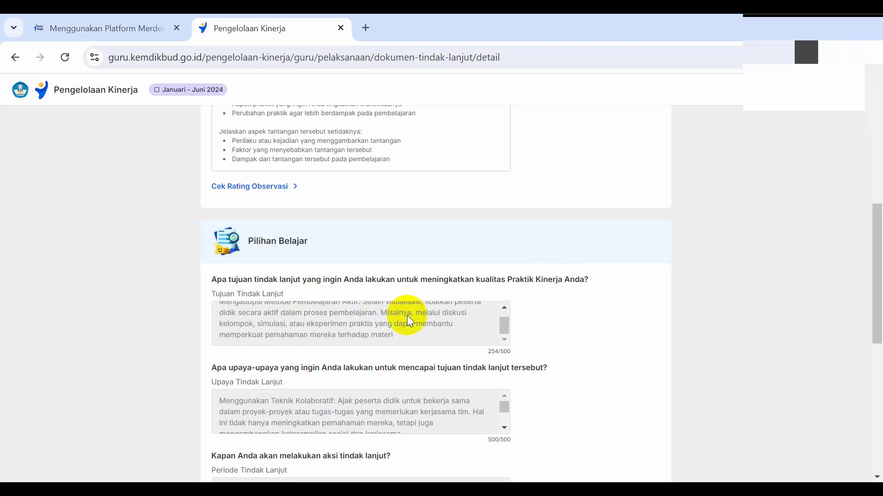
{"action": "scroll", "coordinate": [407, 317], "scroll_direction": "up", "scroll_amount": 1}
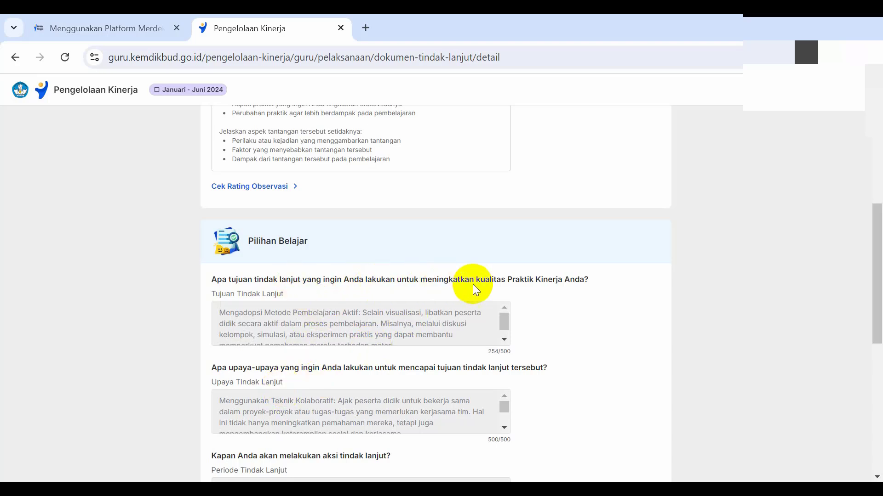
{"action": "scroll", "coordinate": [544, 280], "scroll_direction": "down", "scroll_amount": 1}
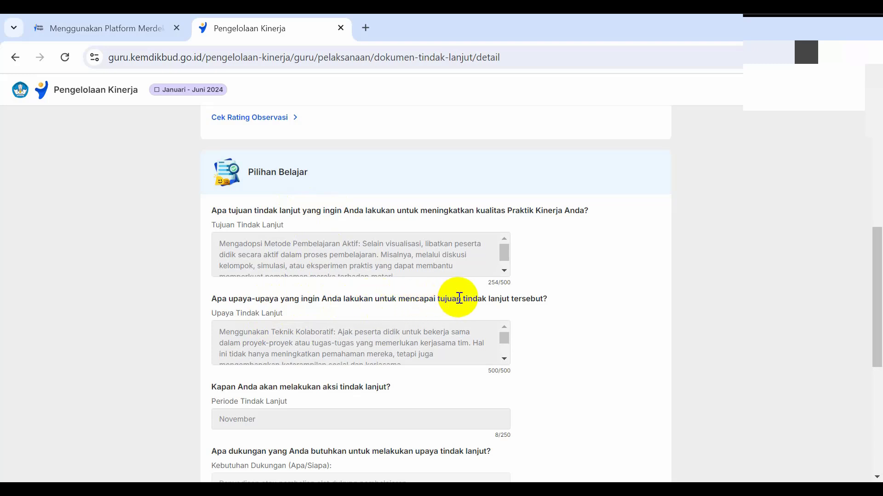
{"action": "scroll", "coordinate": [437, 344], "scroll_direction": "up", "scroll_amount": 1}
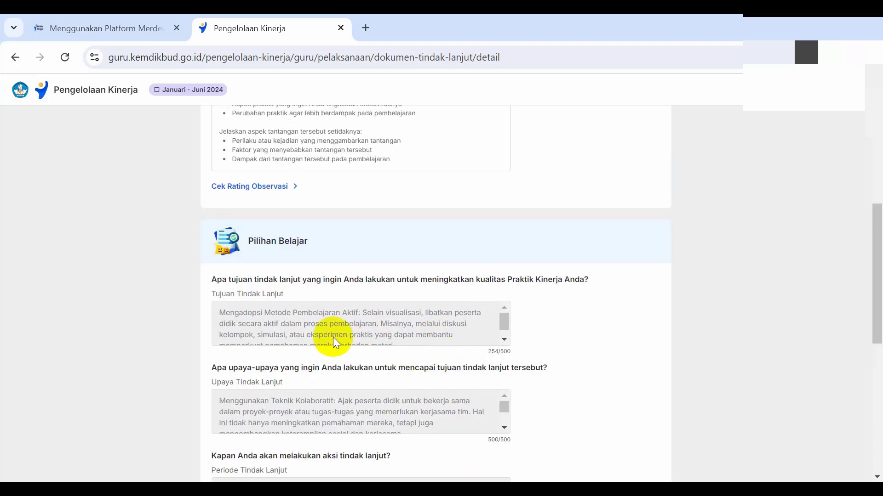
{"action": "scroll", "coordinate": [350, 317], "scroll_direction": "down", "scroll_amount": 2}
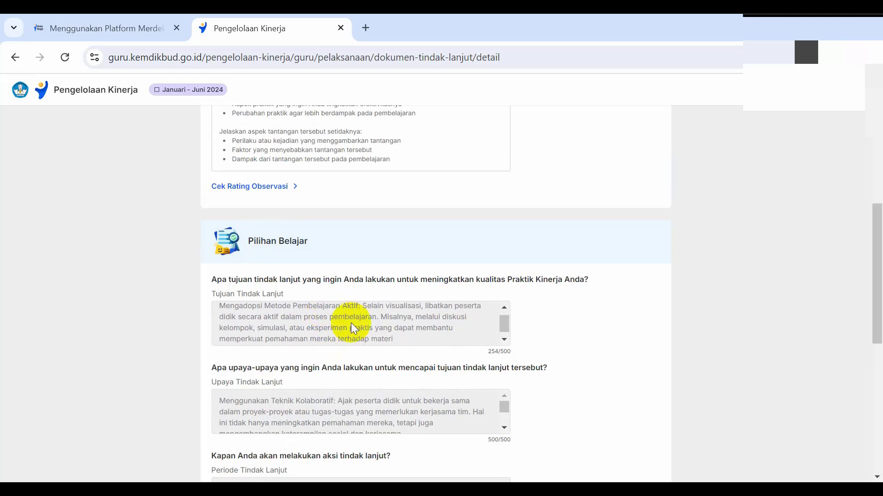
Step: Read through the full Upaya Tindak Lanjut answer in the Pilihan Belajar section
{"action": "scroll", "coordinate": [302, 397], "scroll_direction": "down", "scroll_amount": 3}
{"action": "scroll", "coordinate": [304, 396], "scroll_direction": "up", "scroll_amount": 1}
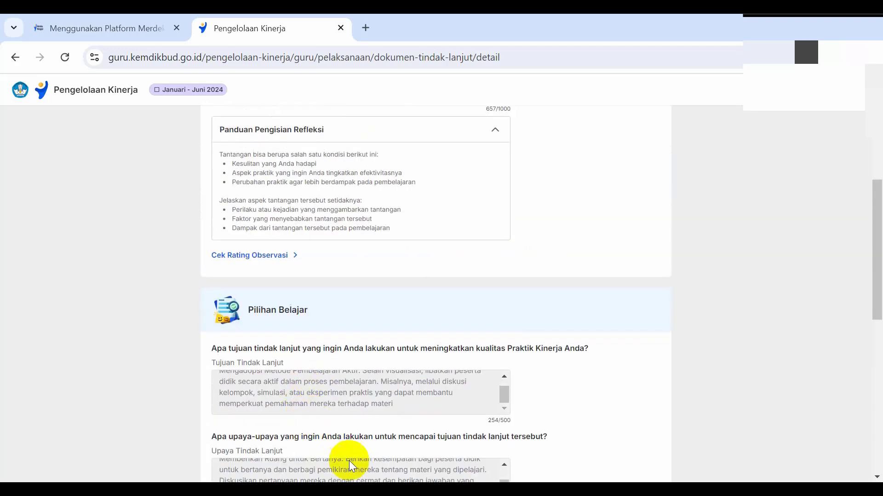
{"action": "scroll", "coordinate": [349, 463], "scroll_direction": "down", "scroll_amount": 1}
{"action": "left_click_drag", "start_coordinate": [506, 412], "coordinate": [508, 400]}
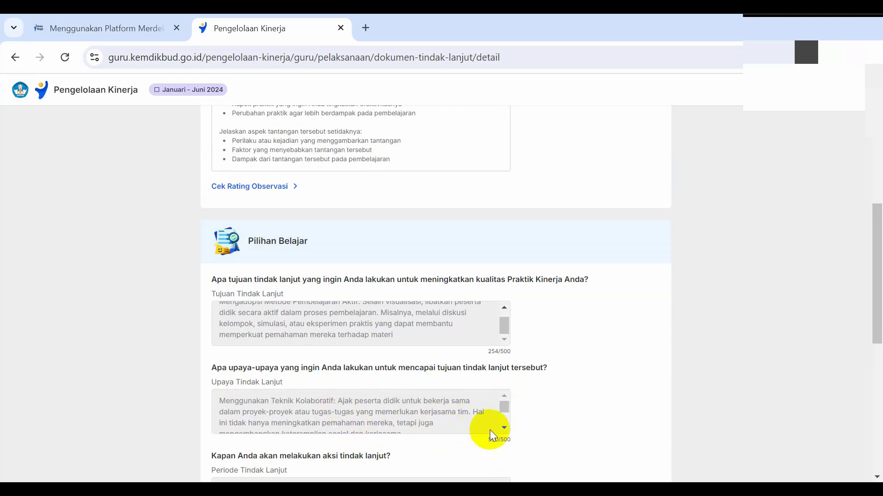
{"action": "left_click_drag", "start_coordinate": [508, 408], "coordinate": [506, 418]}
{"action": "scroll", "coordinate": [450, 436], "scroll_direction": "down", "scroll_amount": 2}
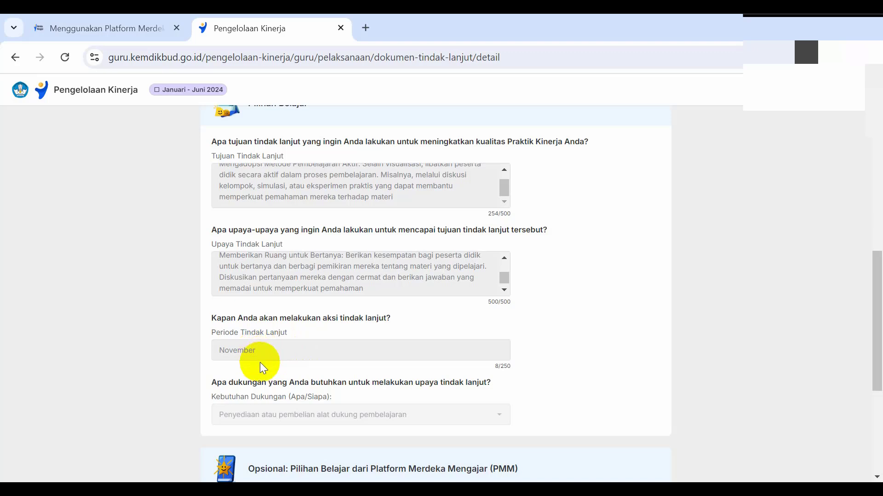
Step: Review the Periode Tindak Lanjut and Kebutuhan Dukungan fields and the optional Pilihan Belajar dari Platform Merdeka Mengajar (PMM) section
{"action": "scroll", "coordinate": [260, 363], "scroll_direction": "down", "scroll_amount": 1}
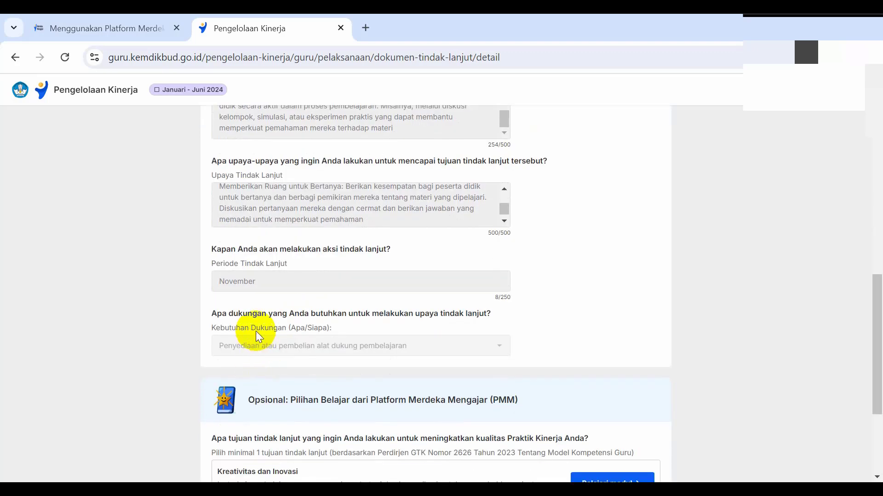
{"action": "scroll", "coordinate": [255, 331], "scroll_direction": "up", "scroll_amount": 1}
{"action": "scroll", "coordinate": [256, 331], "scroll_direction": "down", "scroll_amount": 1}
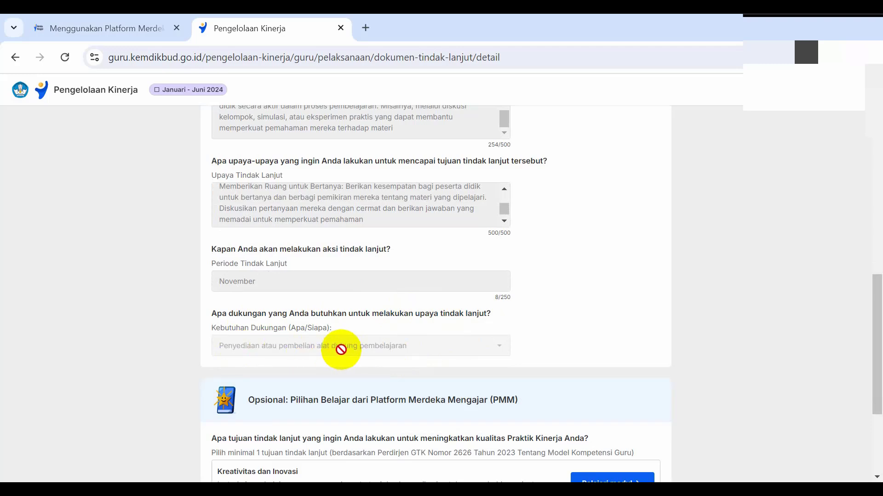
{"action": "scroll", "coordinate": [322, 345], "scroll_direction": "down", "scroll_amount": 3}
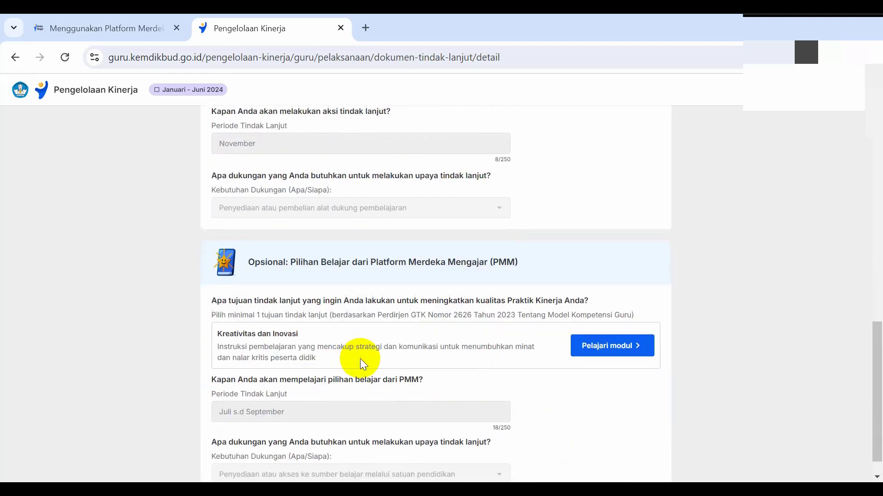
{"action": "scroll", "coordinate": [363, 338], "scroll_direction": "up", "scroll_amount": 3}
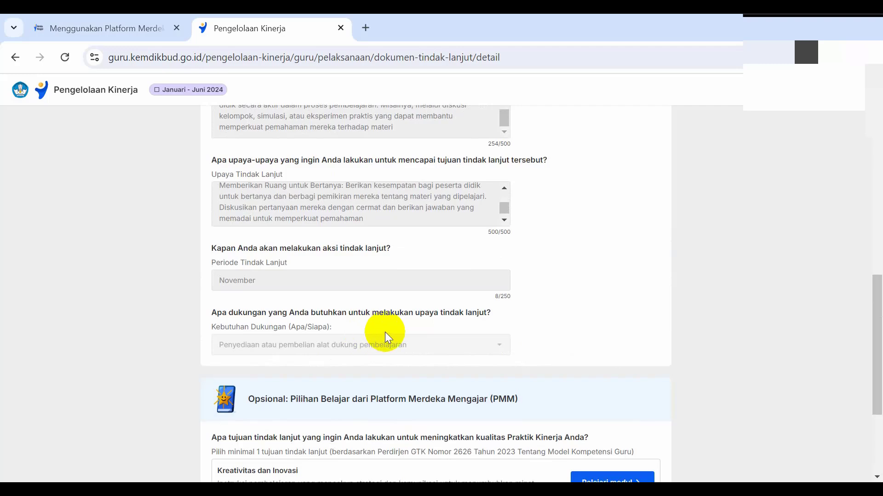
{"action": "scroll", "coordinate": [386, 338], "scroll_direction": "down", "scroll_amount": 3}
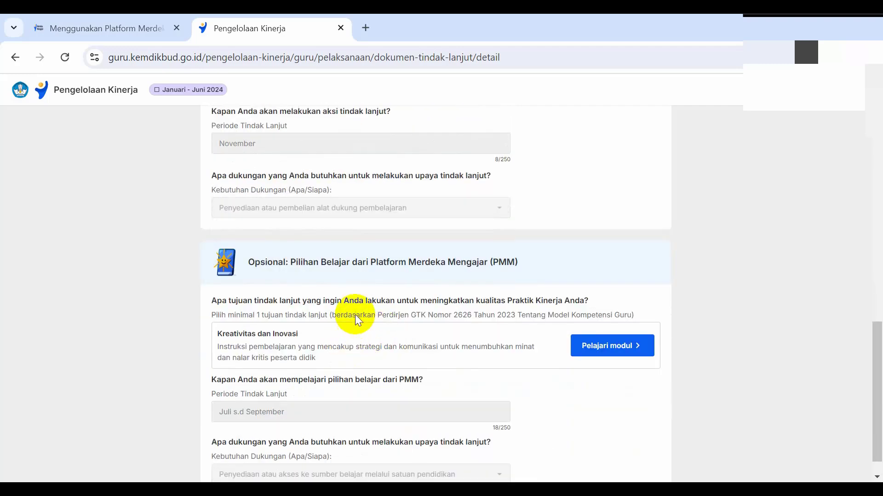
{"action": "scroll", "coordinate": [355, 317], "scroll_direction": "up", "scroll_amount": 6}
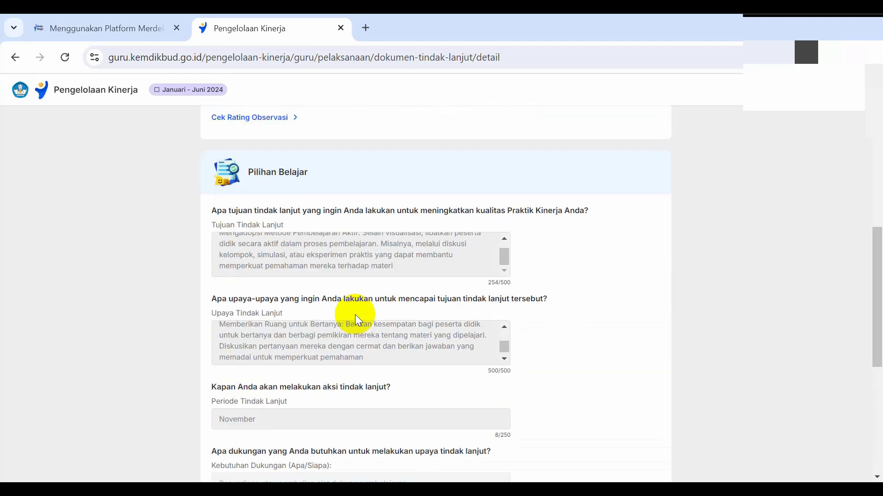
{"action": "scroll", "coordinate": [356, 317], "scroll_direction": "down", "scroll_amount": 3}
{"action": "scroll", "coordinate": [356, 315], "scroll_direction": "down", "scroll_amount": 3}
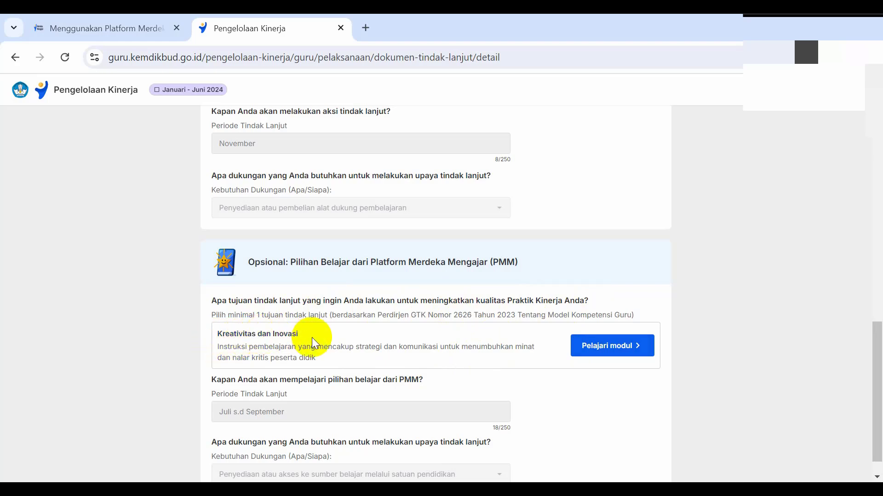
{"action": "scroll", "coordinate": [311, 338], "scroll_direction": "down", "scroll_amount": 1}
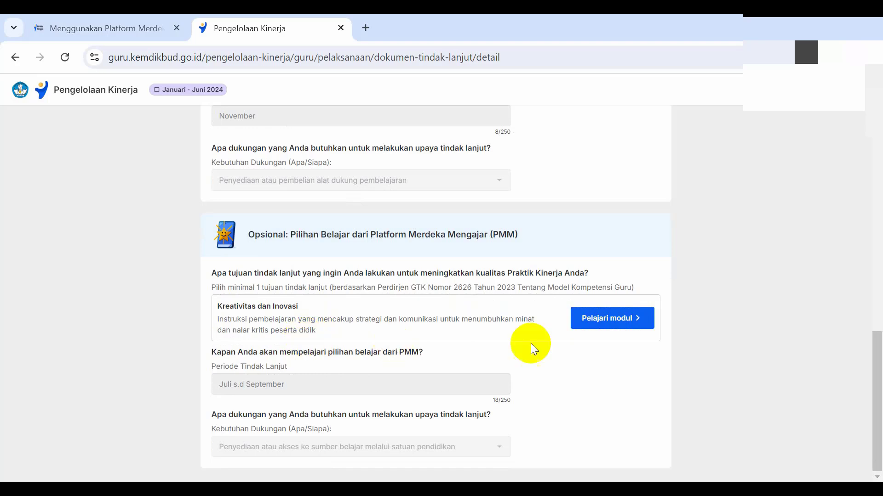
Step: Open the Kreativitas dan Inovasi module from the optional PMM section, and return to the form to recheck that section
{"action": "left_click", "coordinate": [628, 319]}
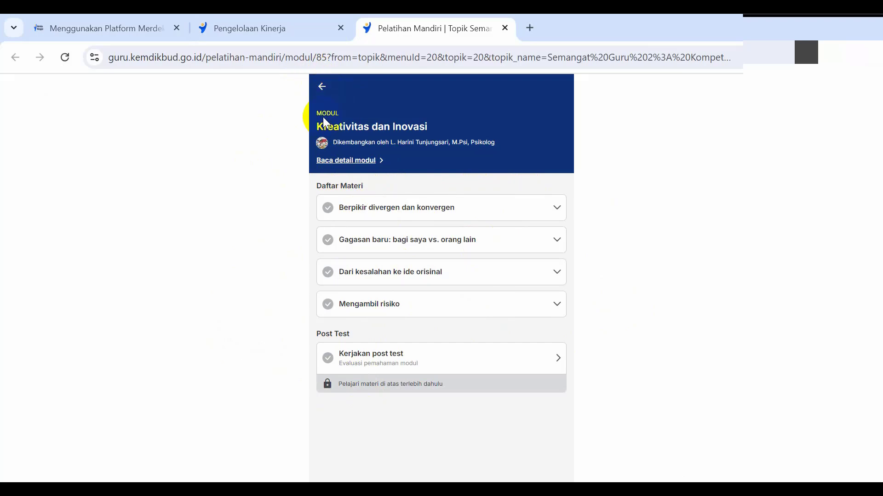
{"action": "left_click", "coordinate": [291, 35]}
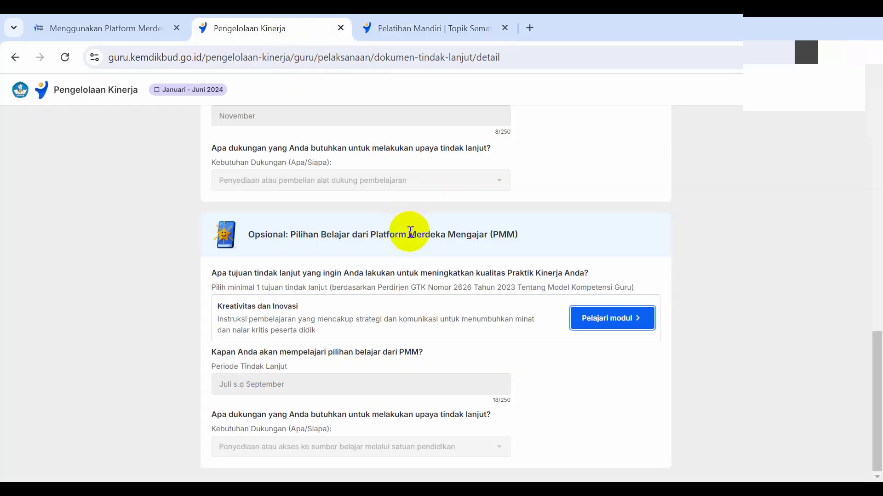
{"action": "scroll", "coordinate": [414, 238], "scroll_direction": "up", "scroll_amount": 1}
{"action": "scroll", "coordinate": [415, 241], "scroll_direction": "up", "scroll_amount": 1}
{"action": "scroll", "coordinate": [420, 245], "scroll_direction": "down", "scroll_amount": 2}
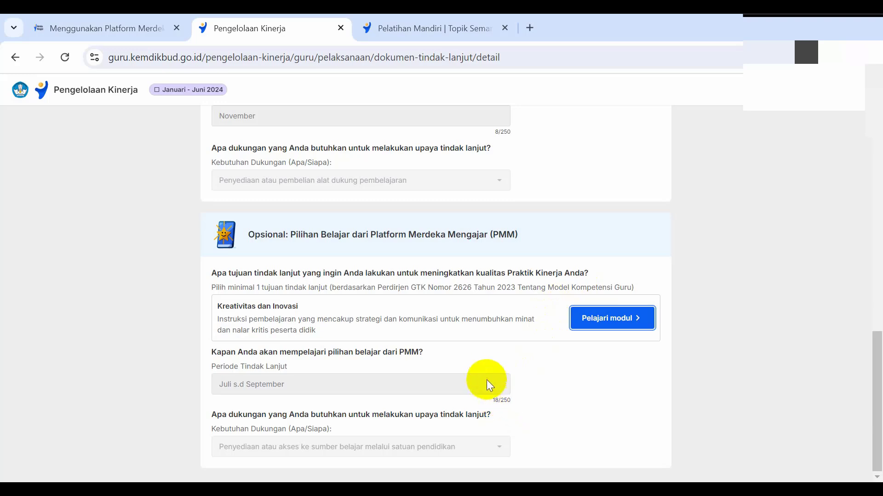
{"action": "scroll", "coordinate": [518, 353], "scroll_direction": "up", "scroll_amount": 2}
{"action": "scroll", "coordinate": [517, 354], "scroll_direction": "down", "scroll_amount": 2}
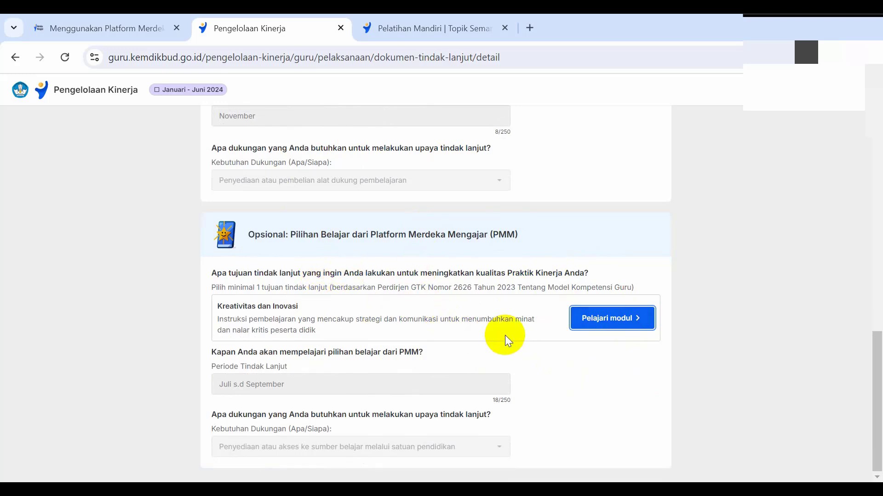
{"action": "scroll", "coordinate": [505, 336], "scroll_direction": "up", "scroll_amount": 2}
{"action": "scroll", "coordinate": [505, 335], "scroll_direction": "down", "scroll_amount": 2}
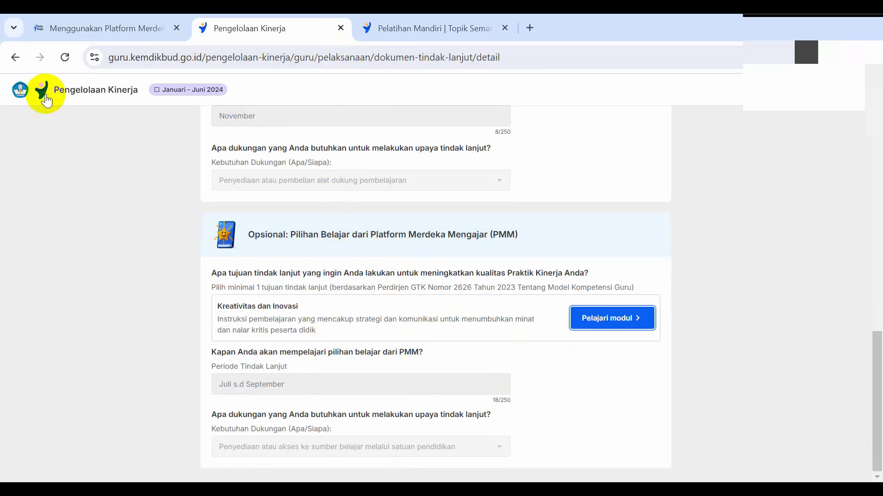
Step: Return to the Pelaksanaan overview and open the details of Isi Dokumen Refleksi Tindak lanjut under Bagian 2
{"action": "left_click", "coordinate": [16, 58]}
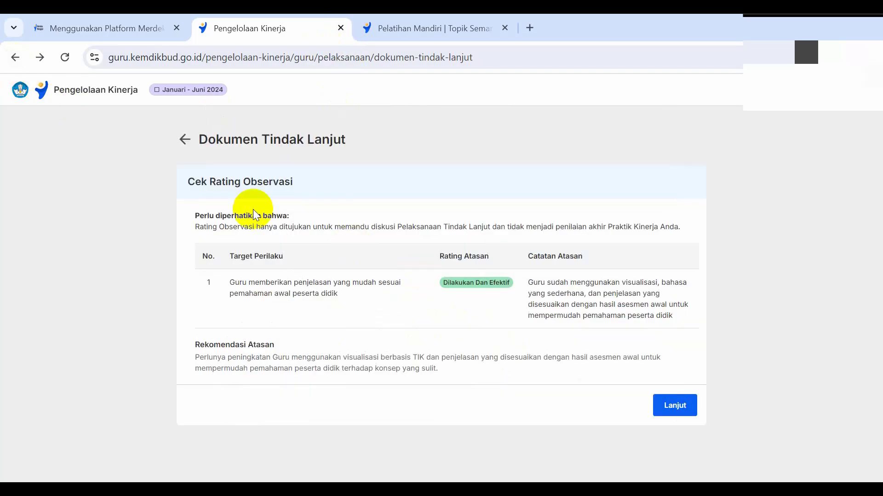
{"action": "left_click", "coordinate": [16, 57]}
{"action": "scroll", "coordinate": [618, 396], "scroll_direction": "down", "scroll_amount": 5}
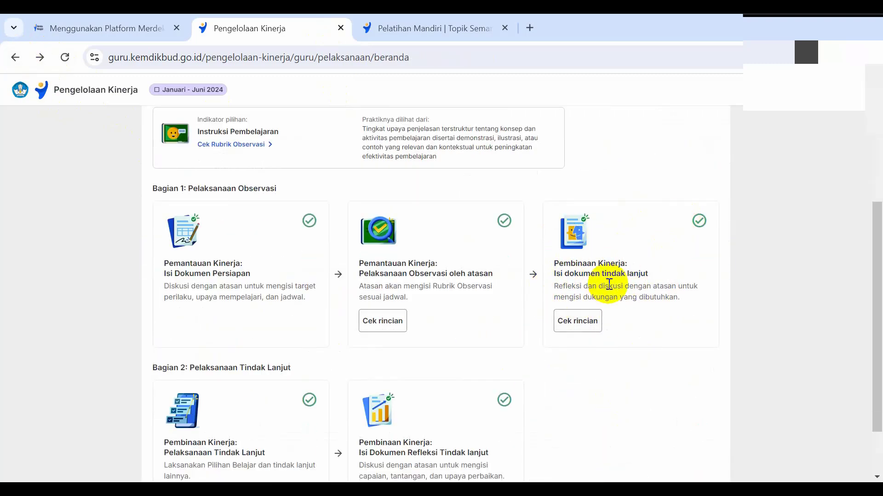
{"action": "scroll", "coordinate": [253, 420], "scroll_direction": "down", "scroll_amount": 2}
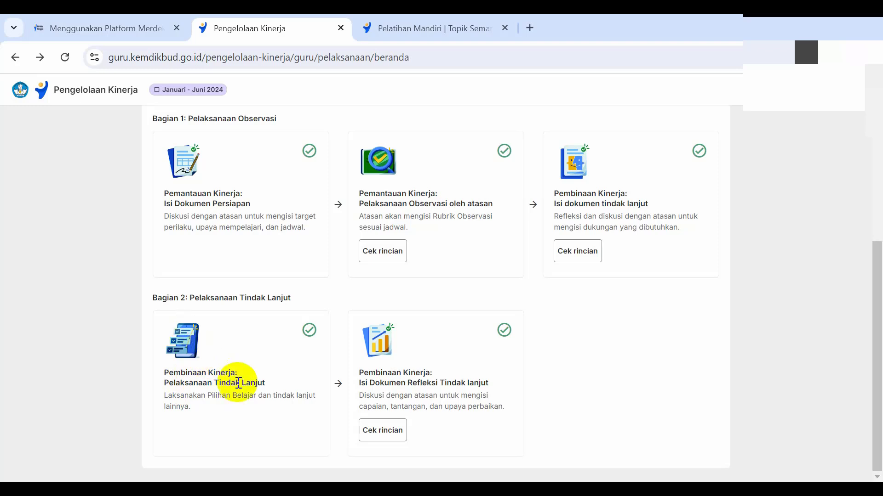
{"action": "left_click", "coordinate": [206, 354]}
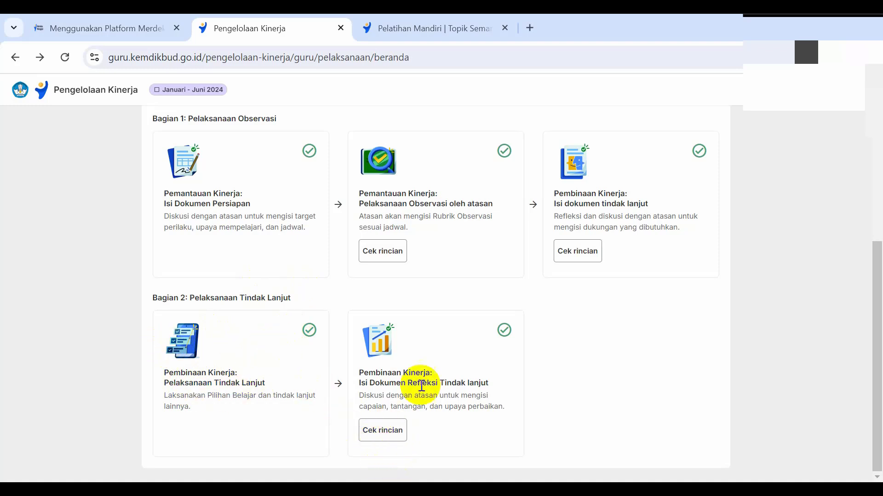
{"action": "left_click", "coordinate": [394, 434]}
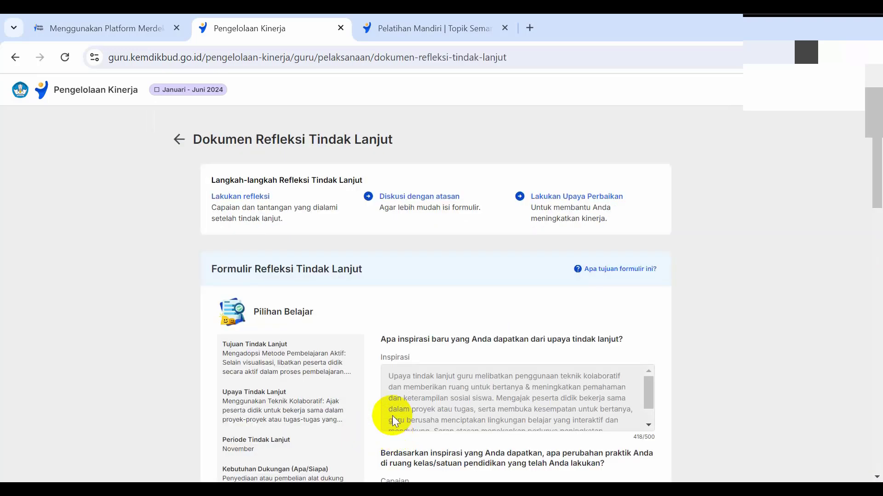
Step: Examine the Formulir Refleksi Tindak Lanjut, including the Pilihan Belajar summary and the full Inspirasi answer
{"action": "scroll", "coordinate": [359, 404], "scroll_direction": "down", "scroll_amount": 3}
{"action": "scroll", "coordinate": [350, 473], "scroll_direction": "up", "scroll_amount": 3}
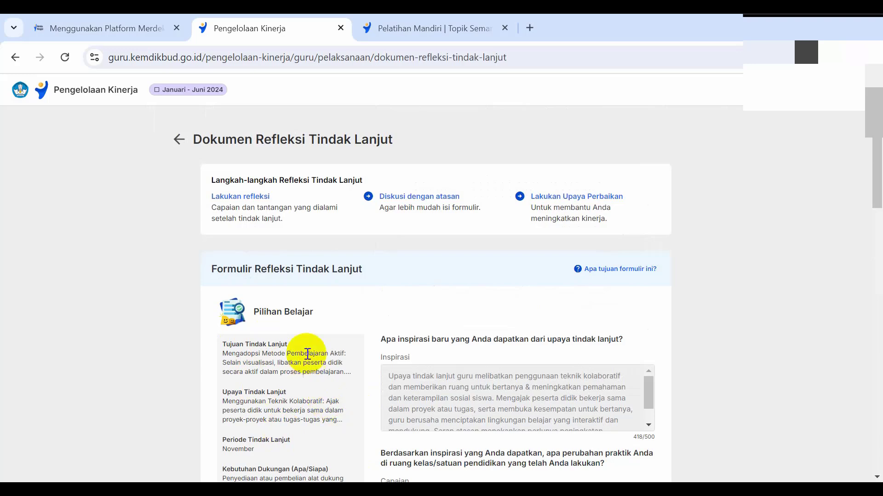
{"action": "scroll", "coordinate": [309, 350], "scroll_direction": "down", "scroll_amount": 1}
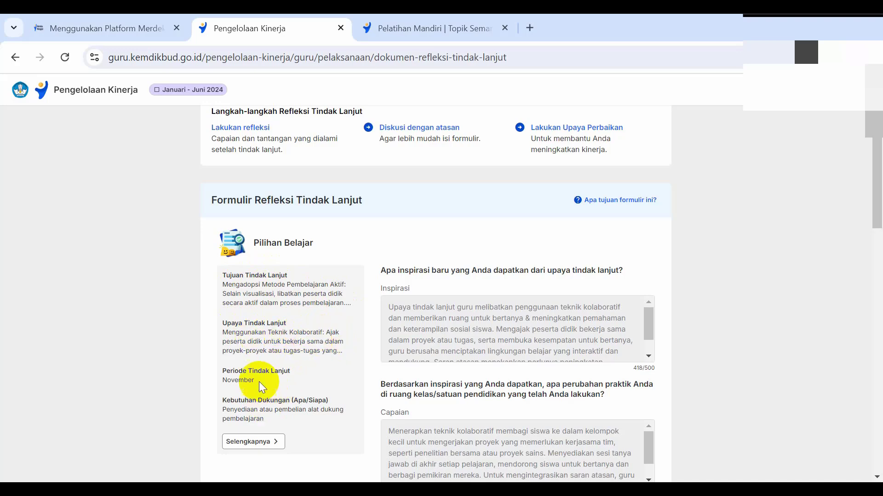
{"action": "scroll", "coordinate": [257, 375], "scroll_direction": "down", "scroll_amount": 1}
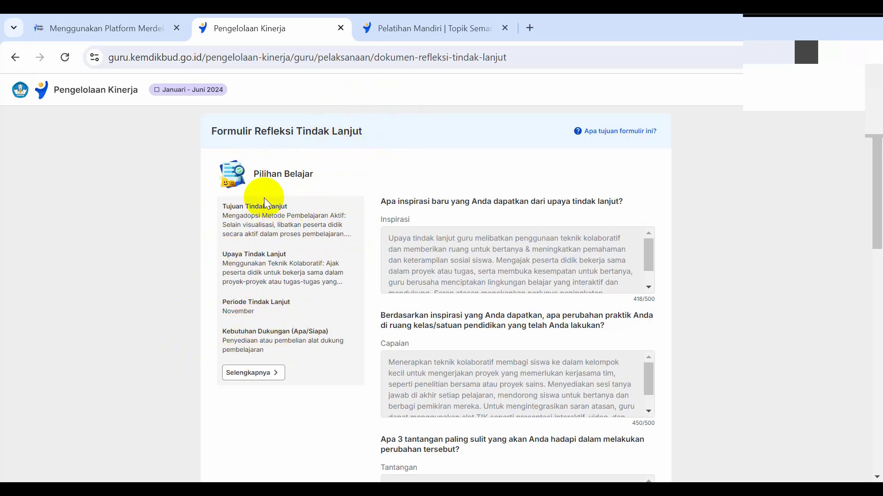
{"action": "double_click", "coordinate": [313, 134]}
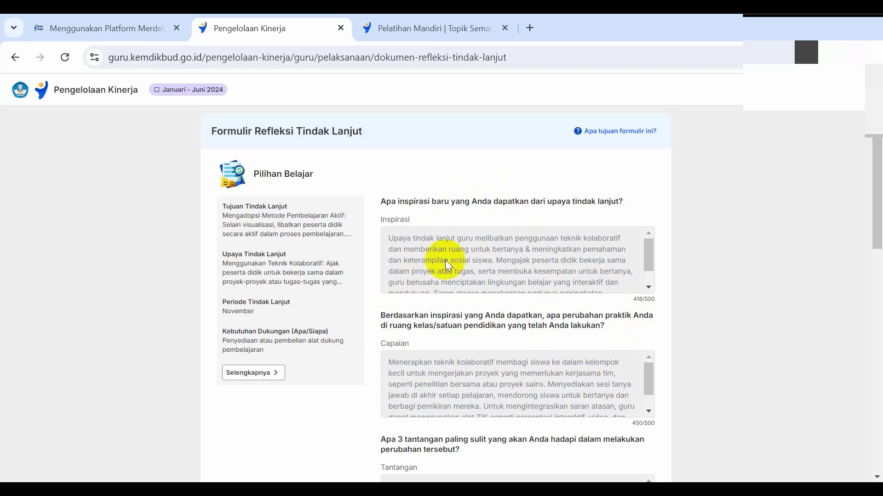
{"action": "scroll", "coordinate": [517, 261], "scroll_direction": "down", "scroll_amount": 2}
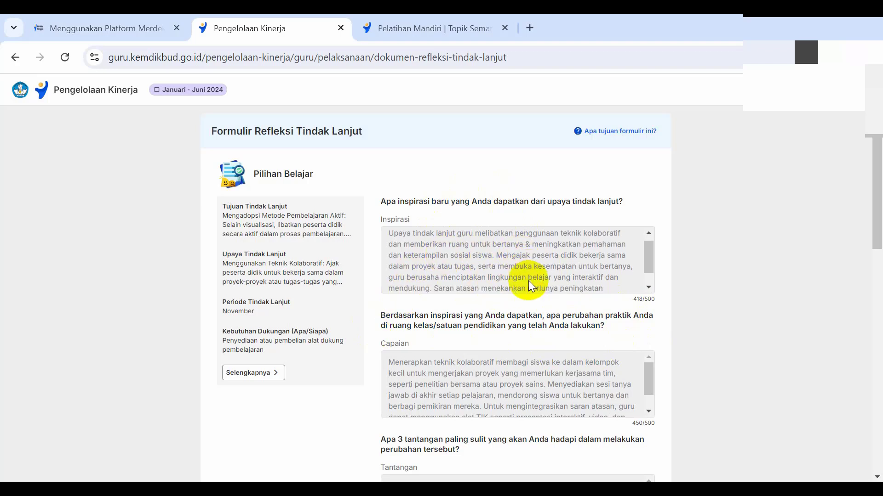
{"action": "scroll", "coordinate": [423, 369], "scroll_direction": "down", "scroll_amount": 1}
{"action": "scroll", "coordinate": [423, 369], "scroll_direction": "up", "scroll_amount": 1}
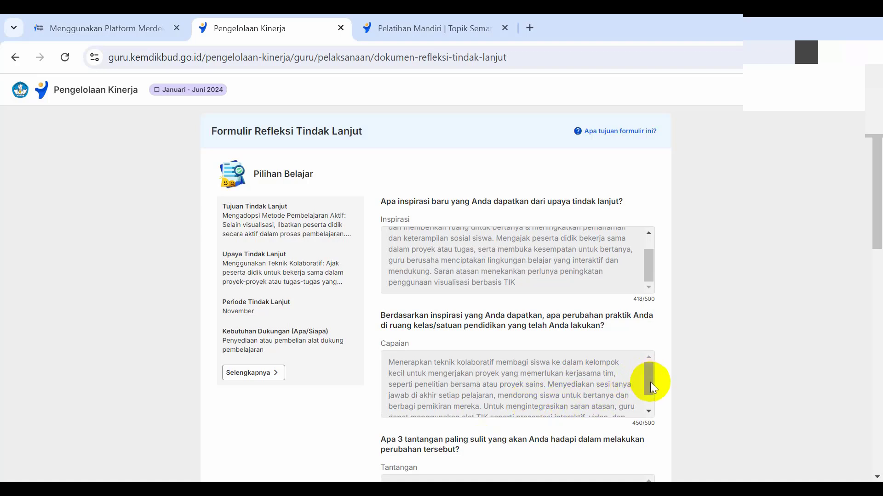
Step: Examine the full Capaian answer under Pilihan Belajar and compare it with the follow-up plan summary beside it
{"action": "left_click_drag", "start_coordinate": [650, 382], "coordinate": [651, 393]}
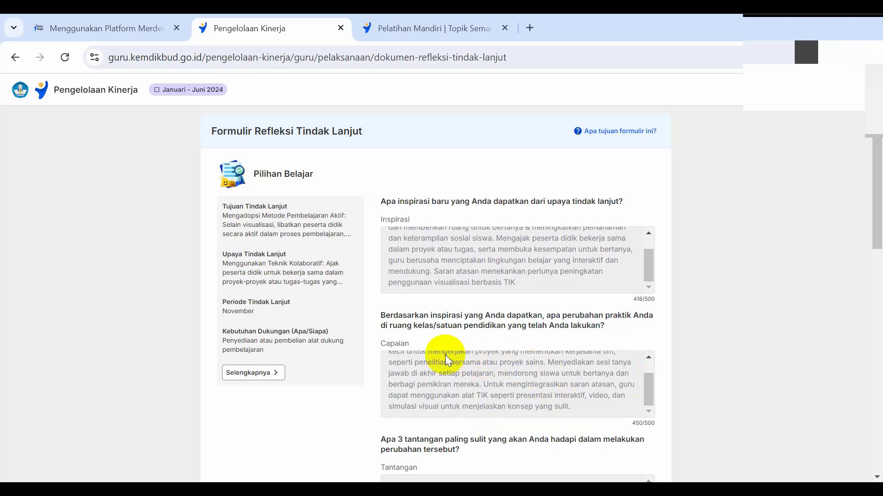
{"action": "scroll", "coordinate": [445, 355], "scroll_direction": "down", "scroll_amount": 2}
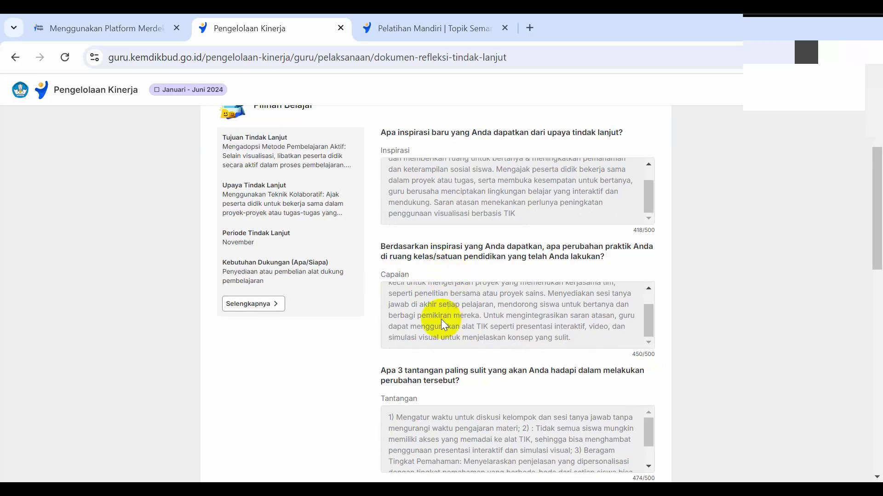
{"action": "scroll", "coordinate": [442, 318], "scroll_direction": "down", "scroll_amount": 2}
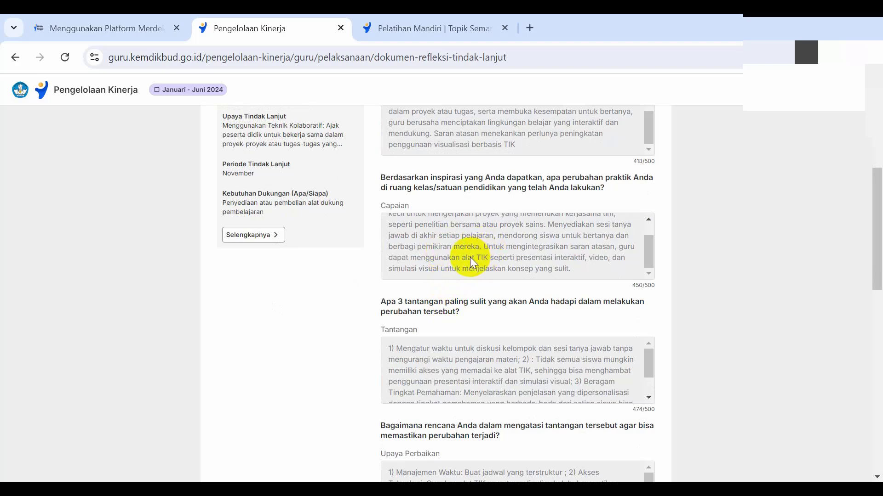
{"action": "scroll", "coordinate": [470, 258], "scroll_direction": "up", "scroll_amount": 2}
{"action": "scroll", "coordinate": [469, 258], "scroll_direction": "down", "scroll_amount": 2}
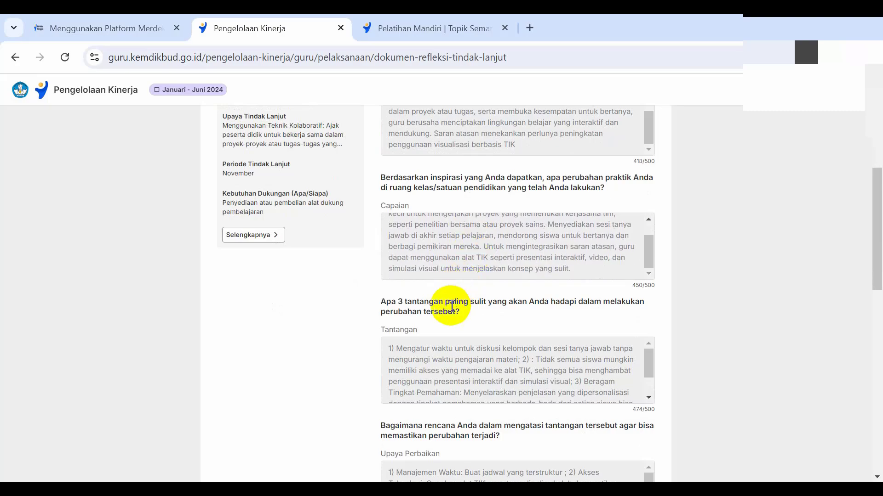
{"action": "scroll", "coordinate": [451, 306], "scroll_direction": "down", "scroll_amount": 2}
{"action": "scroll", "coordinate": [451, 306], "scroll_direction": "up", "scroll_amount": 5}
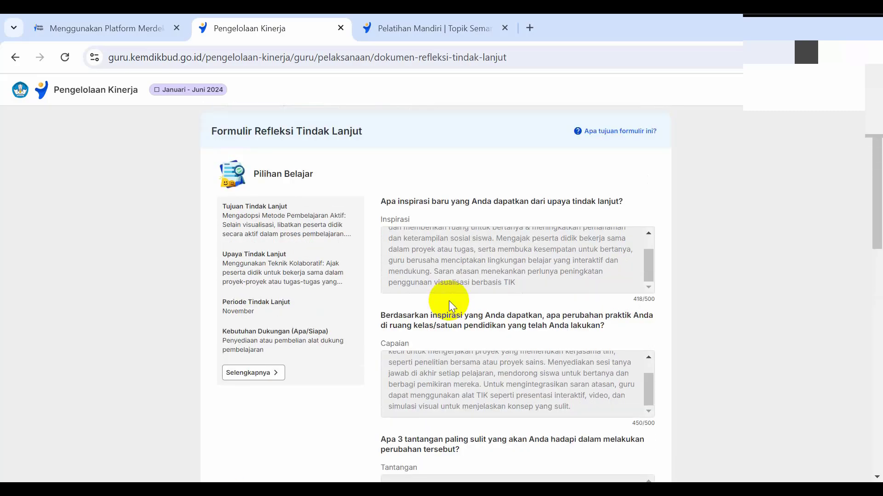
{"action": "scroll", "coordinate": [448, 300], "scroll_direction": "down", "scroll_amount": 3}
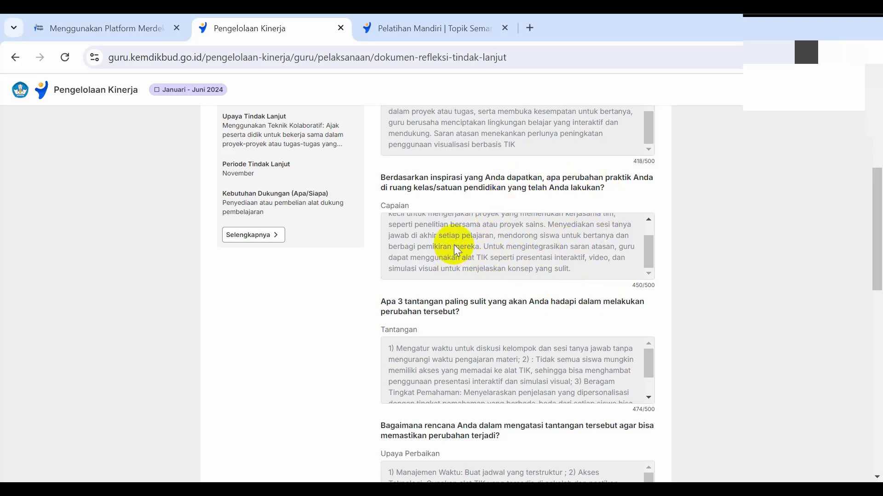
{"action": "scroll", "coordinate": [491, 267], "scroll_direction": "up", "scroll_amount": 1}
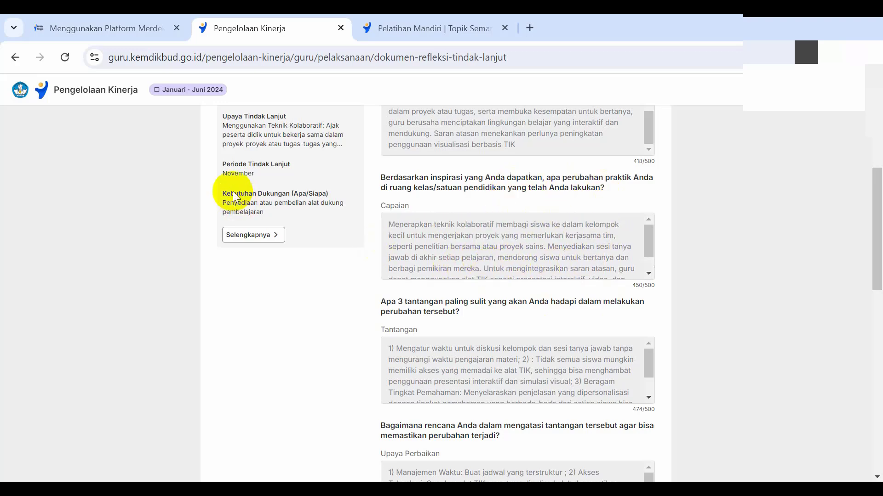
{"action": "scroll", "coordinate": [276, 170], "scroll_direction": "up", "scroll_amount": 2}
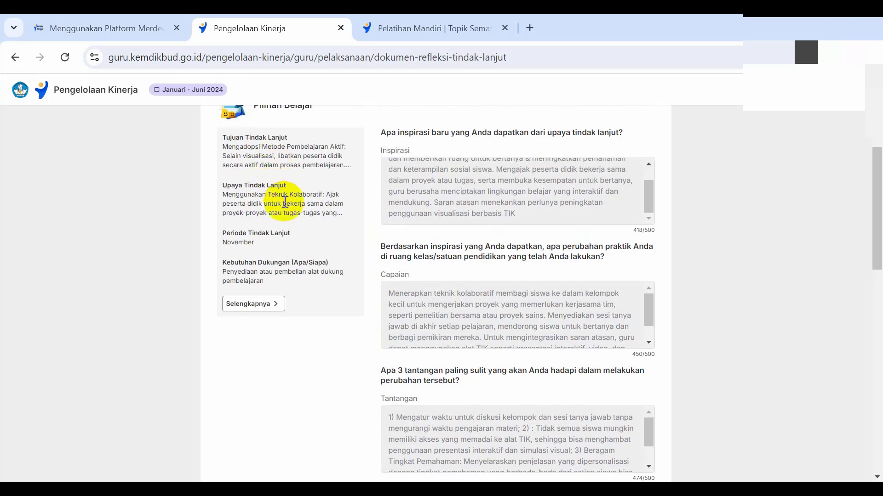
{"action": "scroll", "coordinate": [349, 221], "scroll_direction": "down", "scroll_amount": 1}
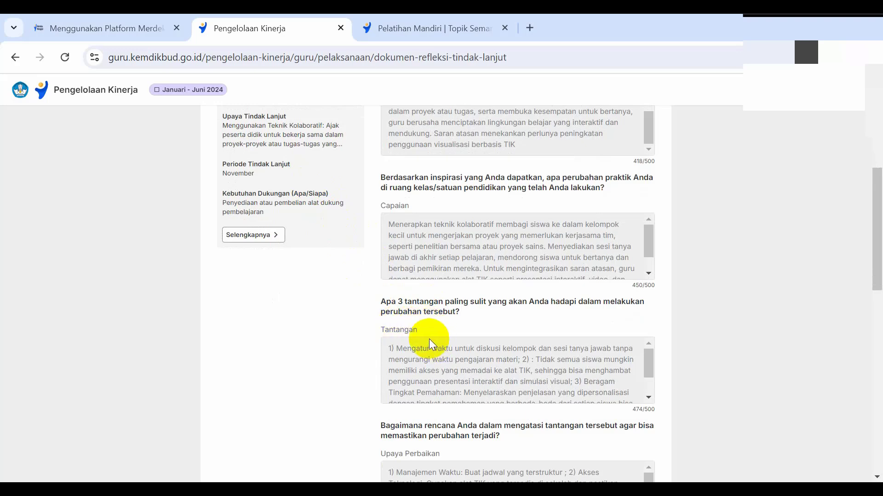
Step: Read the full Tantangan and Upaya Perbaikan answers in the Pilihan Belajar section
{"action": "scroll", "coordinate": [434, 347], "scroll_direction": "down", "scroll_amount": 2}
{"action": "scroll", "coordinate": [437, 349], "scroll_direction": "up", "scroll_amount": 2}
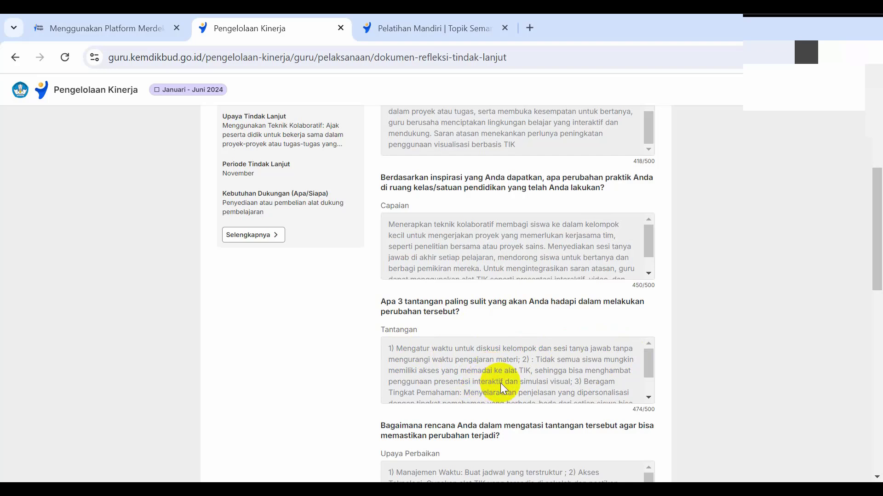
{"action": "scroll", "coordinate": [547, 371], "scroll_direction": "down", "scroll_amount": 2}
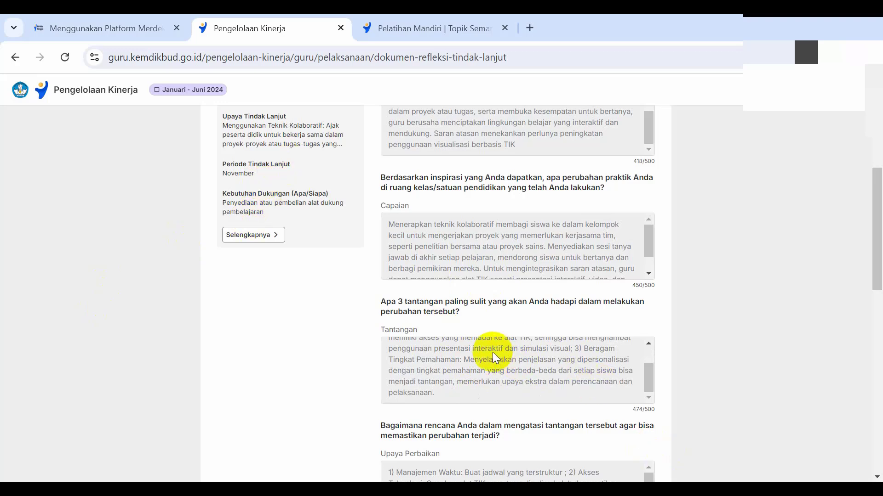
{"action": "scroll", "coordinate": [473, 386], "scroll_direction": "down", "scroll_amount": 3}
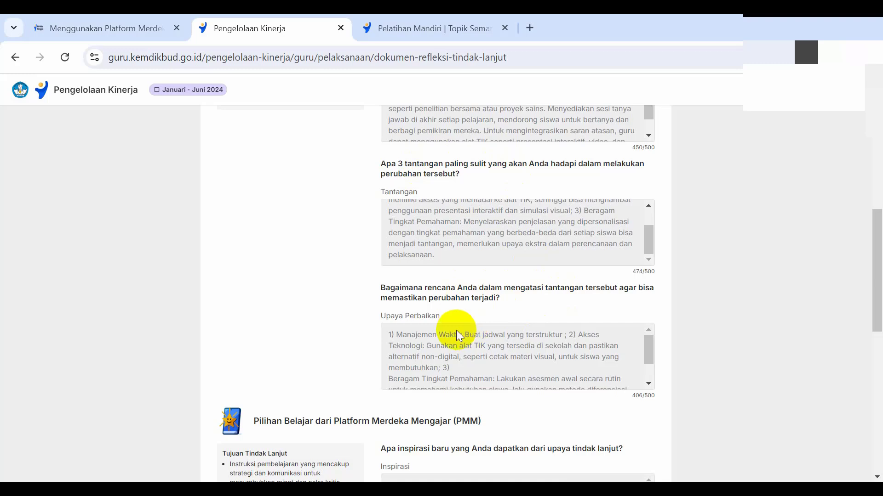
{"action": "scroll", "coordinate": [454, 329], "scroll_direction": "down", "scroll_amount": 1}
{"action": "scroll", "coordinate": [448, 278], "scroll_direction": "up", "scroll_amount": 3}
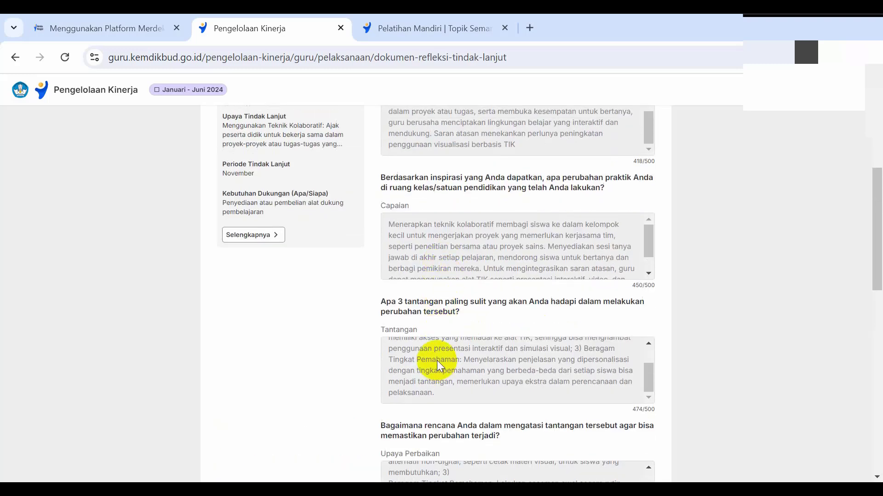
{"action": "scroll", "coordinate": [436, 363], "scroll_direction": "down", "scroll_amount": 1}
{"action": "scroll", "coordinate": [459, 410], "scroll_direction": "up", "scroll_amount": 2}
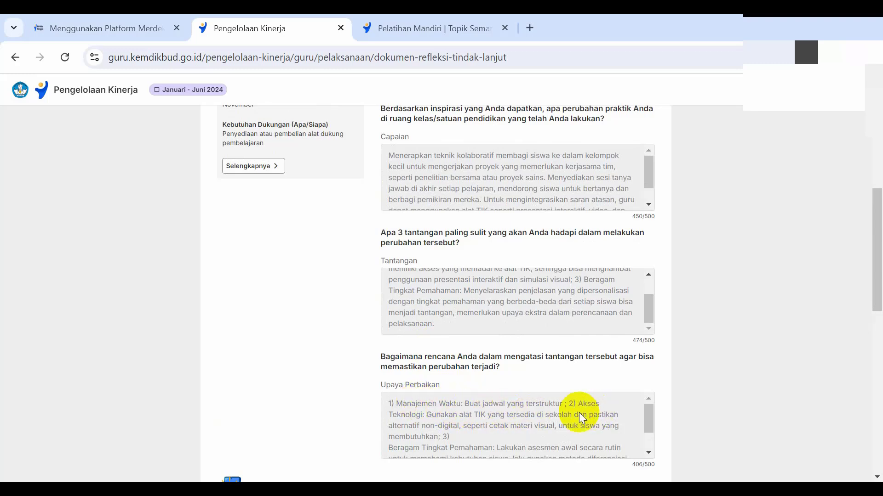
{"action": "scroll", "coordinate": [512, 418], "scroll_direction": "down", "scroll_amount": 1}
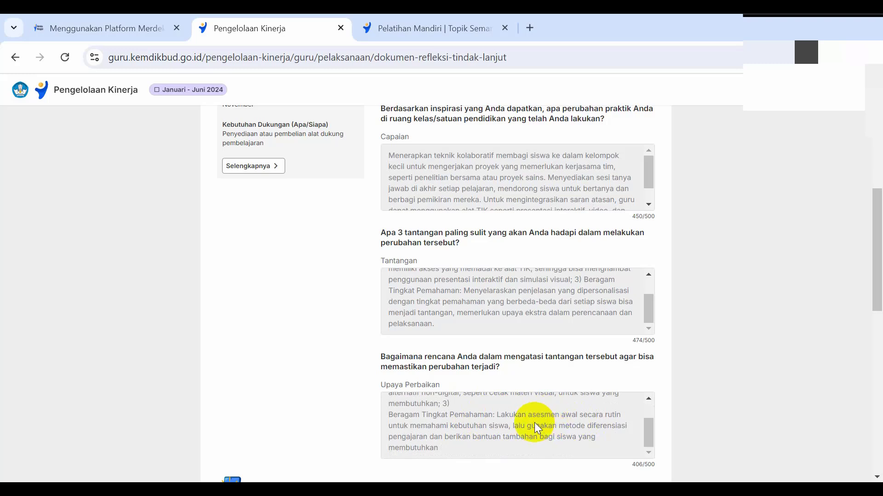
{"action": "scroll", "coordinate": [548, 427], "scroll_direction": "down", "scroll_amount": 1}
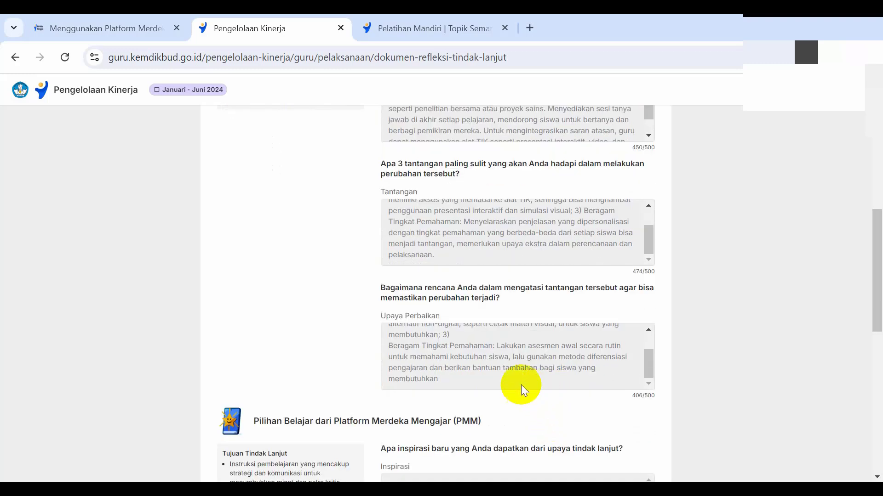
Step: Recheck the Formulir Refleksi Tindak Lanjut from the Langkah-langkah overview through all four Pilihan Belajar answers
{"action": "scroll", "coordinate": [507, 368], "scroll_direction": "up", "scroll_amount": 3}
{"action": "scroll", "coordinate": [508, 234], "scroll_direction": "up", "scroll_amount": 3}
{"action": "scroll", "coordinate": [506, 207], "scroll_direction": "up", "scroll_amount": 10}
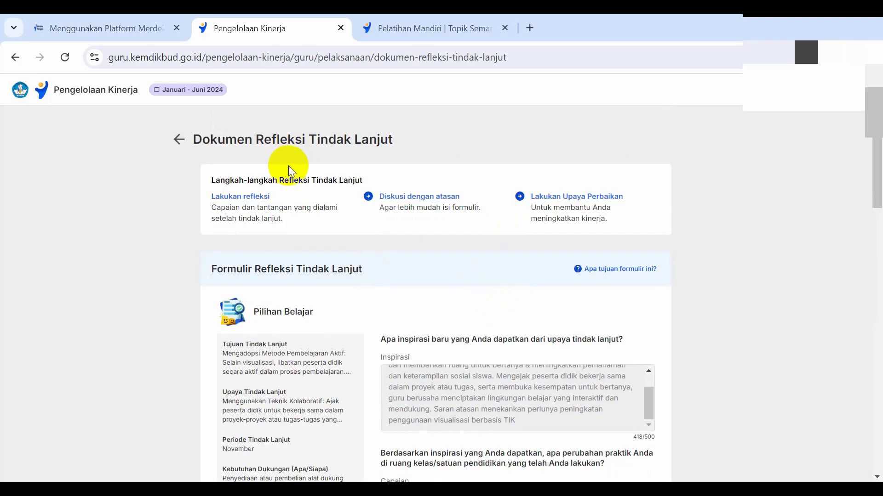
{"action": "scroll", "coordinate": [452, 244], "scroll_direction": "down", "scroll_amount": 3}
{"action": "scroll", "coordinate": [452, 240], "scroll_direction": "up", "scroll_amount": 1}
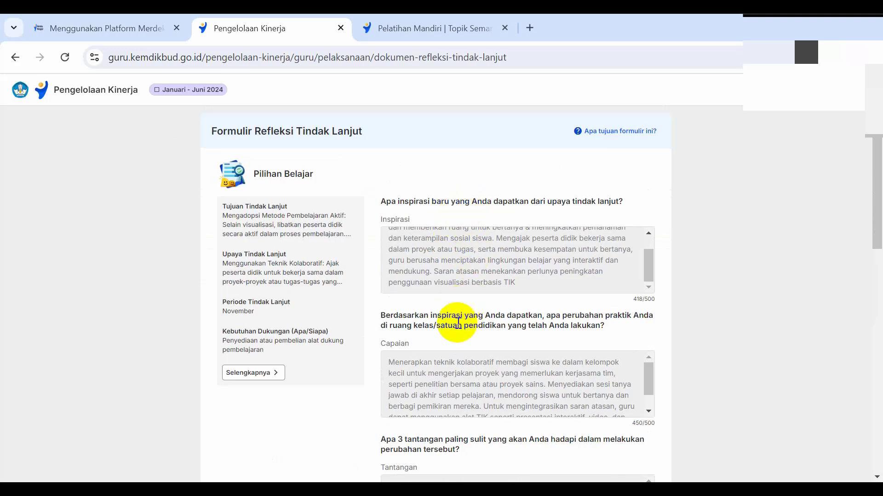
{"action": "scroll", "coordinate": [457, 323], "scroll_direction": "down", "scroll_amount": 1}
{"action": "scroll", "coordinate": [488, 286], "scroll_direction": "down", "scroll_amount": 1}
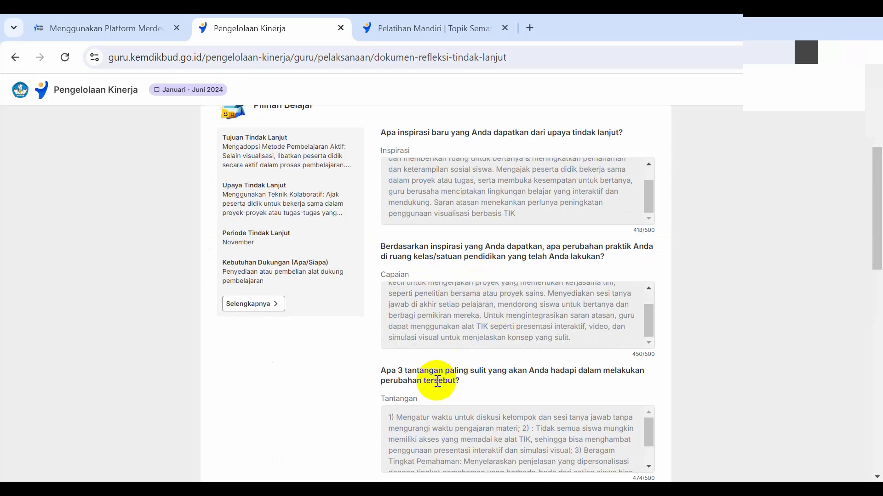
{"action": "scroll", "coordinate": [435, 372], "scroll_direction": "down", "scroll_amount": 1}
{"action": "scroll", "coordinate": [443, 340], "scroll_direction": "down", "scroll_amount": 2}
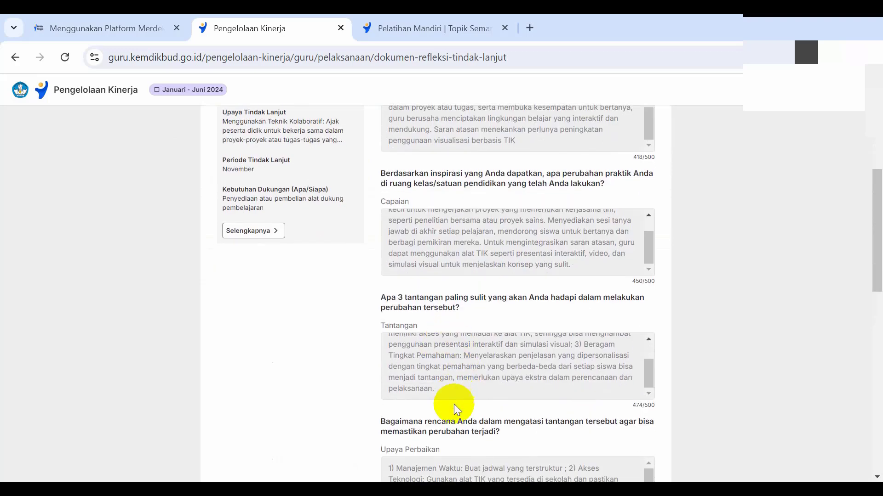
{"action": "scroll", "coordinate": [453, 404], "scroll_direction": "down", "scroll_amount": 2}
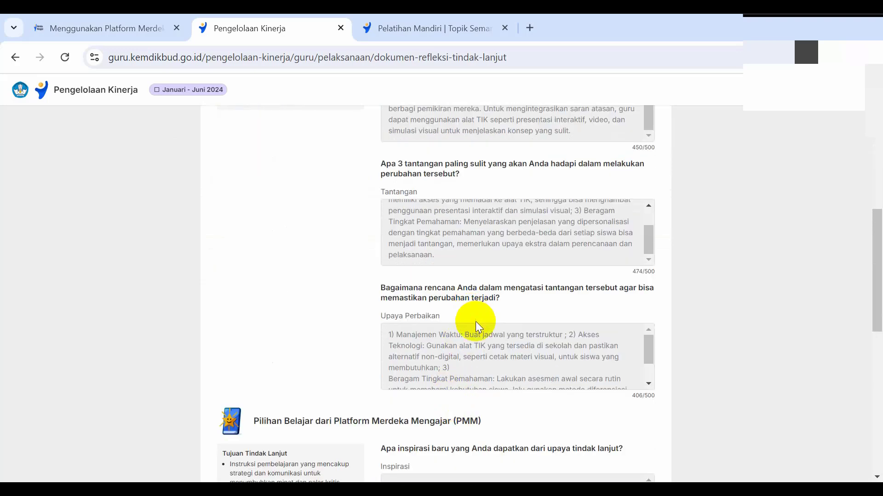
{"action": "scroll", "coordinate": [482, 339], "scroll_direction": "down", "scroll_amount": 3}
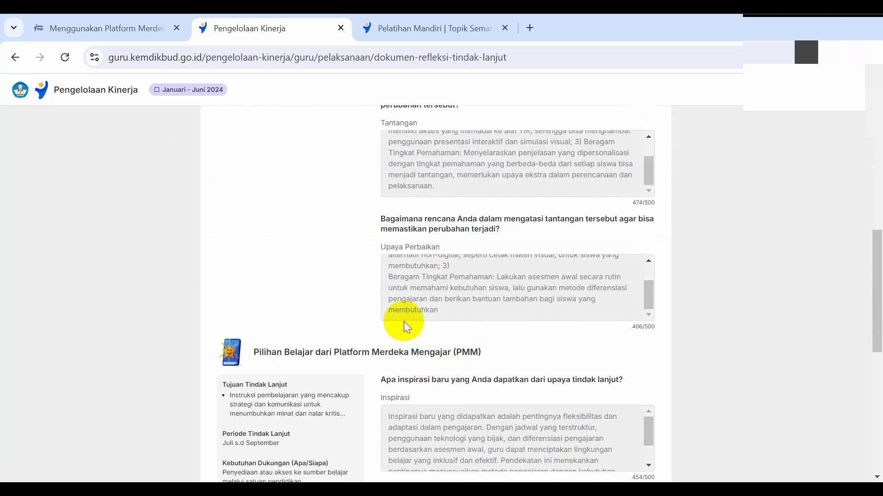
{"action": "scroll", "coordinate": [305, 230], "scroll_direction": "up", "scroll_amount": 5}
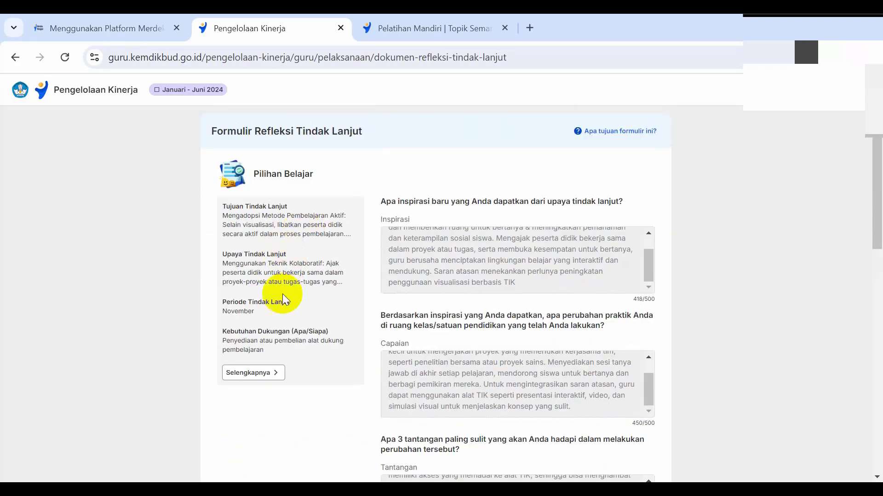
Step: Examine the follow-up summary and full Inspirasi answer under Pilihan Belajar dari Platform Merdeka Mengajar (PMM)
{"action": "scroll", "coordinate": [286, 335], "scroll_direction": "down", "scroll_amount": 6}
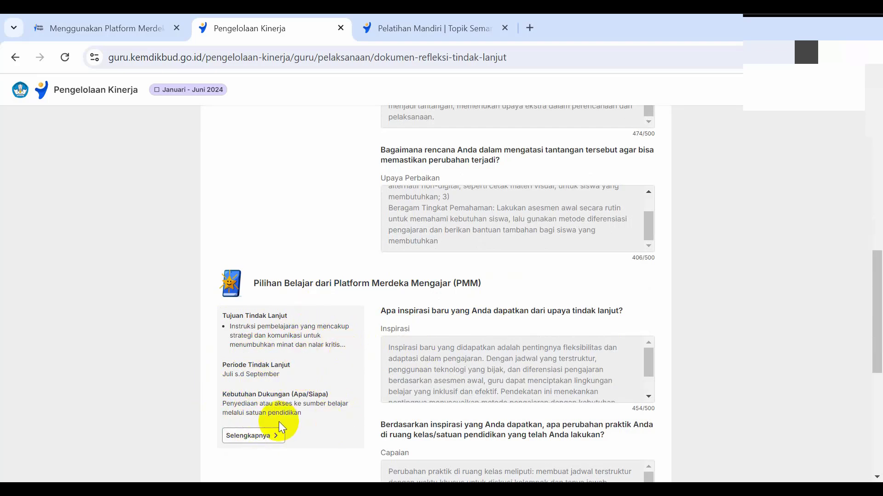
{"action": "scroll", "coordinate": [482, 351], "scroll_direction": "down", "scroll_amount": 3}
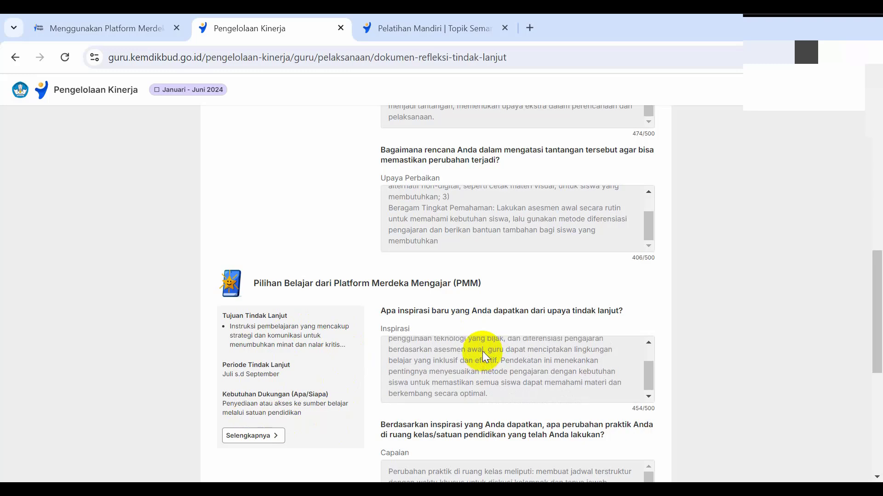
{"action": "scroll", "coordinate": [464, 335], "scroll_direction": "up", "scroll_amount": 7}
{"action": "scroll", "coordinate": [465, 335], "scroll_direction": "down", "scroll_amount": 4}
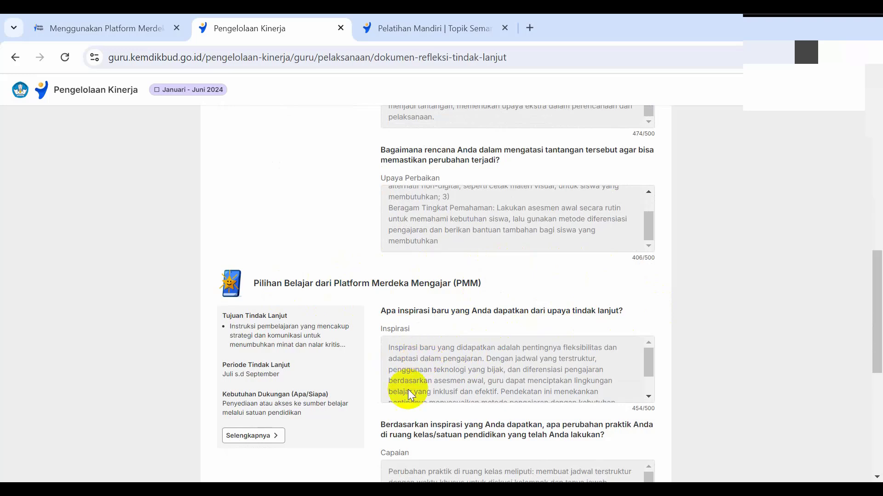
{"action": "scroll", "coordinate": [407, 390], "scroll_direction": "down", "scroll_amount": 2}
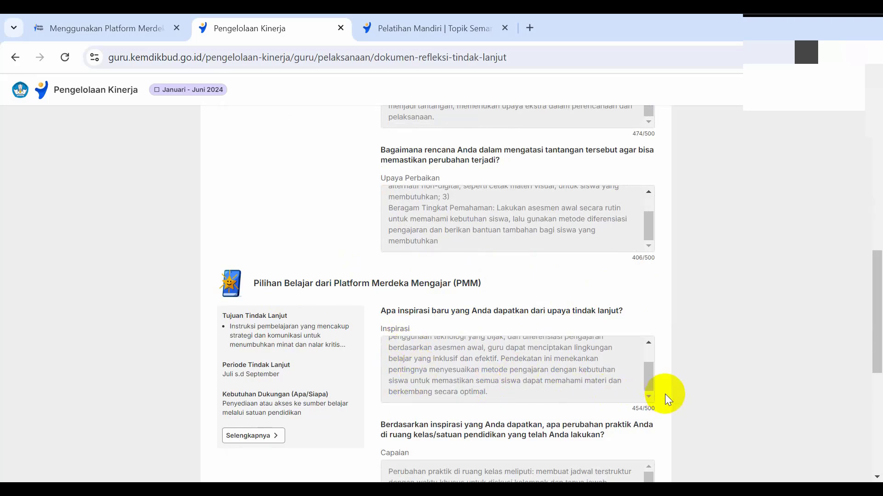
{"action": "left_click_drag", "start_coordinate": [872, 305], "coordinate": [879, 341]}
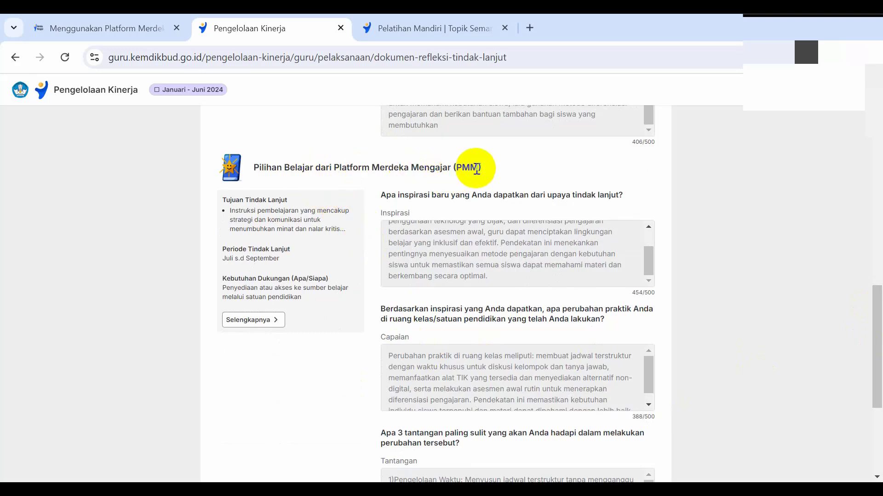
Step: Compare the Pilihan Belajar and PMM sections, and examine the PMM Capaian, Tantangan and Upaya Perbaikan answers
{"action": "scroll", "coordinate": [473, 171], "scroll_direction": "up", "scroll_amount": 2}
{"action": "scroll", "coordinate": [454, 173], "scroll_direction": "down", "scroll_amount": 2}
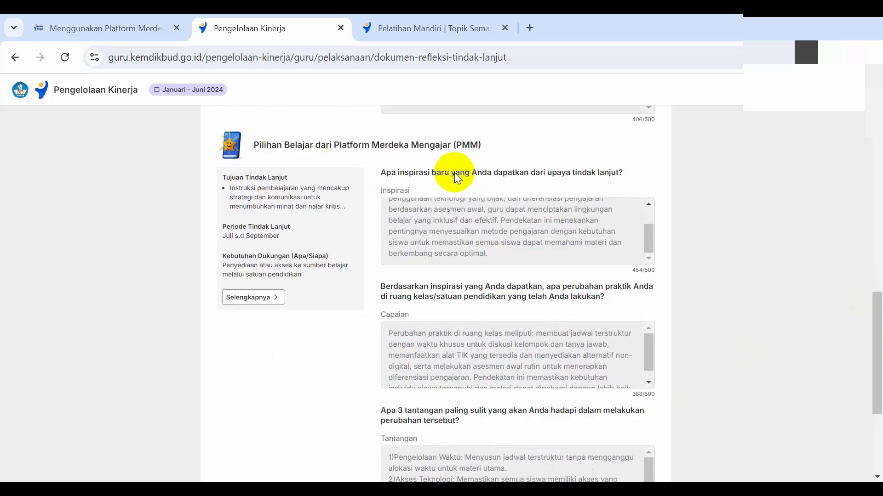
{"action": "scroll", "coordinate": [440, 216], "scroll_direction": "up", "scroll_amount": 8}
{"action": "scroll", "coordinate": [335, 275], "scroll_direction": "up", "scroll_amount": 5}
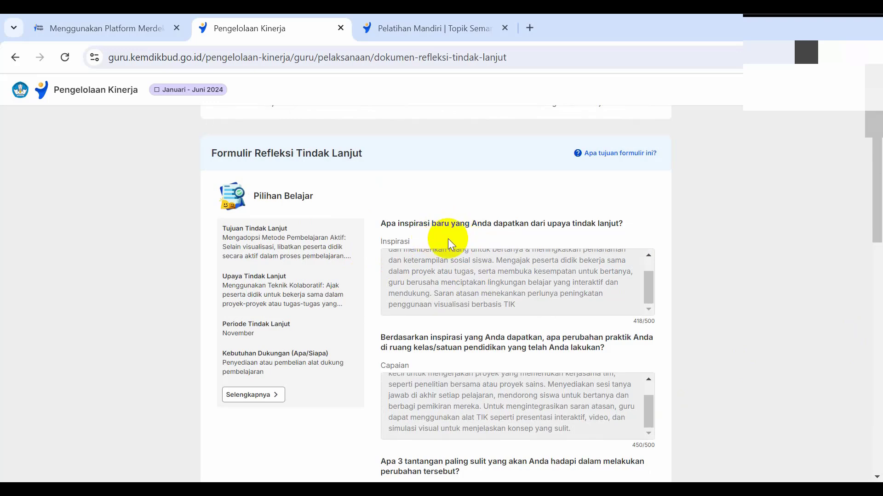
{"action": "scroll", "coordinate": [448, 239], "scroll_direction": "down", "scroll_amount": 6}
{"action": "scroll", "coordinate": [461, 271], "scroll_direction": "up", "scroll_amount": 2}
{"action": "scroll", "coordinate": [445, 264], "scroll_direction": "up", "scroll_amount": 1}
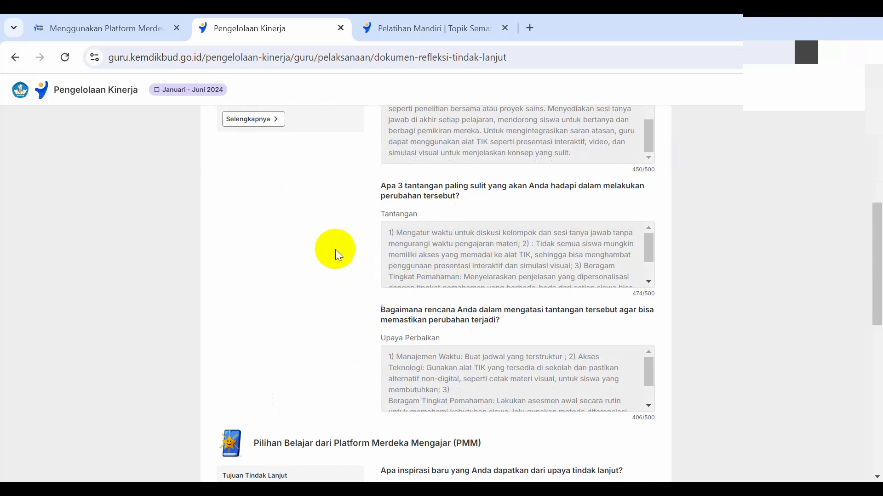
{"action": "scroll", "coordinate": [307, 286], "scroll_direction": "down", "scroll_amount": 4}
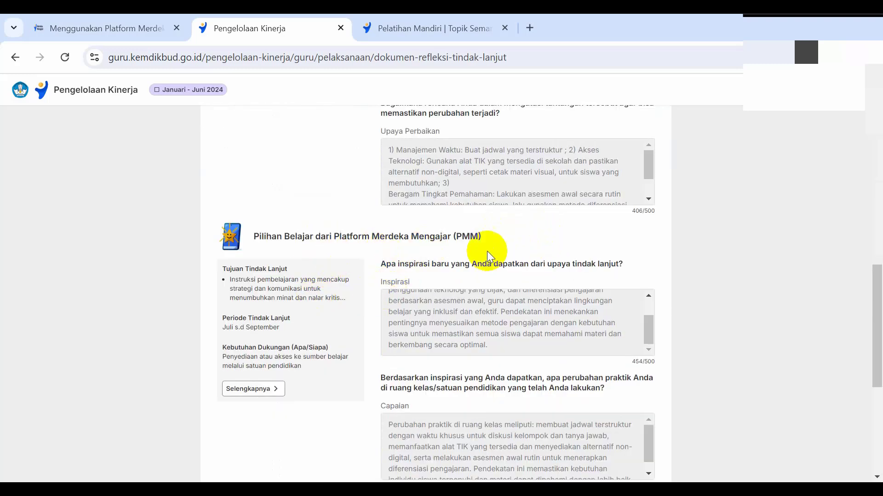
{"action": "scroll", "coordinate": [350, 303], "scroll_direction": "down", "scroll_amount": 4}
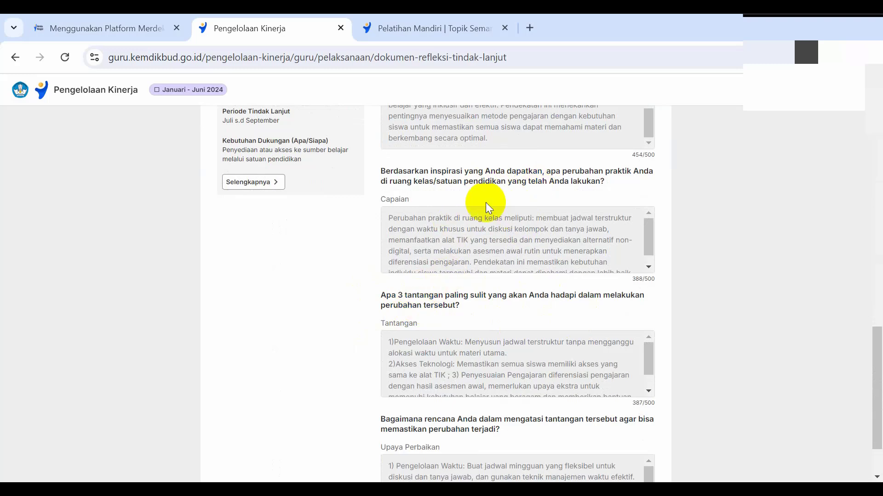
{"action": "scroll", "coordinate": [529, 209], "scroll_direction": "up", "scroll_amount": 3}
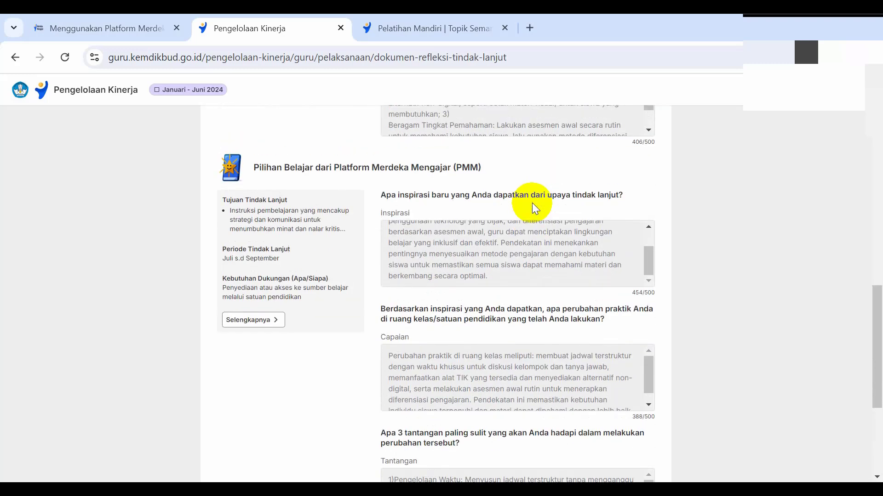
{"action": "scroll", "coordinate": [539, 227], "scroll_direction": "down", "scroll_amount": 4}
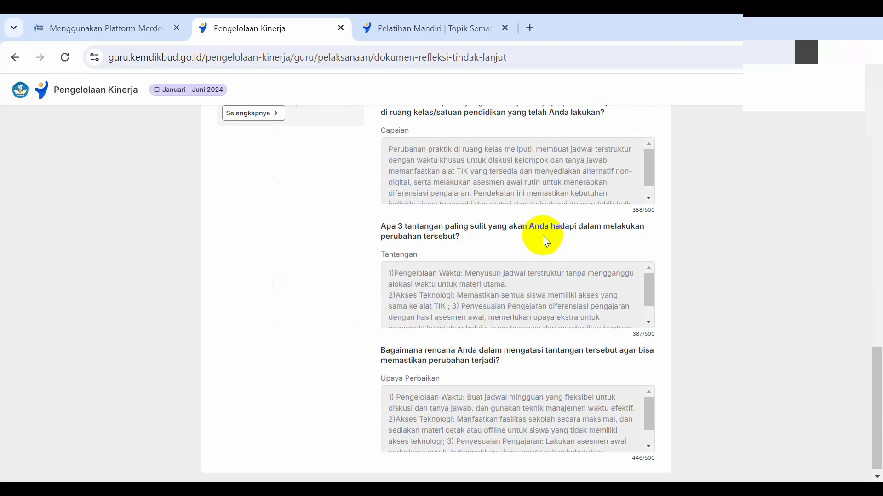
Step: Read the remainder of the PMM Upaya Perbaikan answer and recheck the PMM section's follow-up summary
{"action": "scroll", "coordinate": [544, 239], "scroll_direction": "down", "scroll_amount": 1}
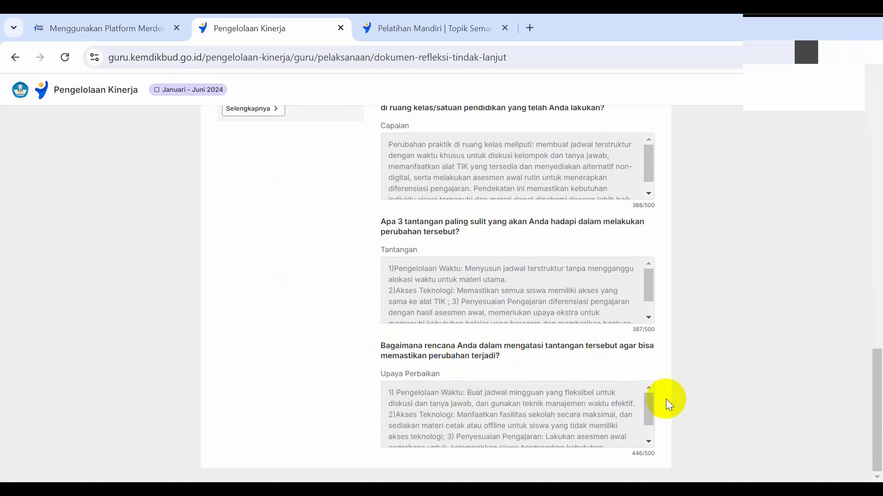
{"action": "left_click_drag", "start_coordinate": [652, 409], "coordinate": [655, 429]}
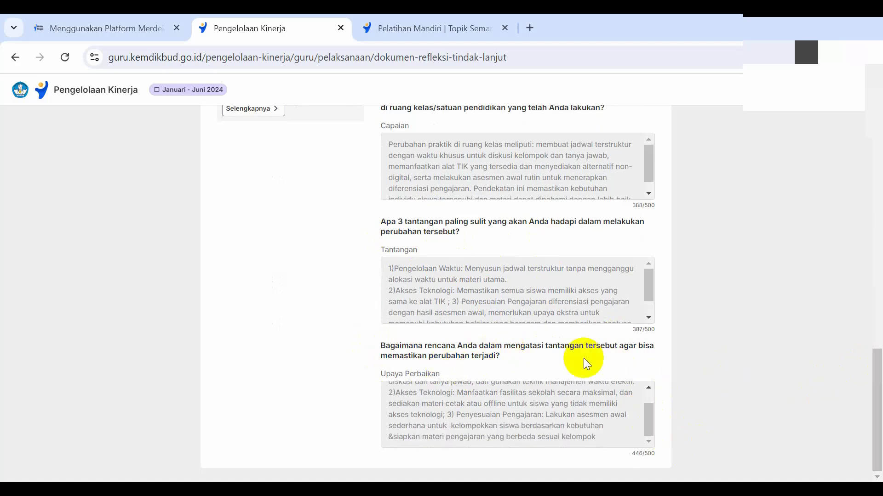
{"action": "scroll", "coordinate": [321, 330], "scroll_direction": "up", "scroll_amount": 1}
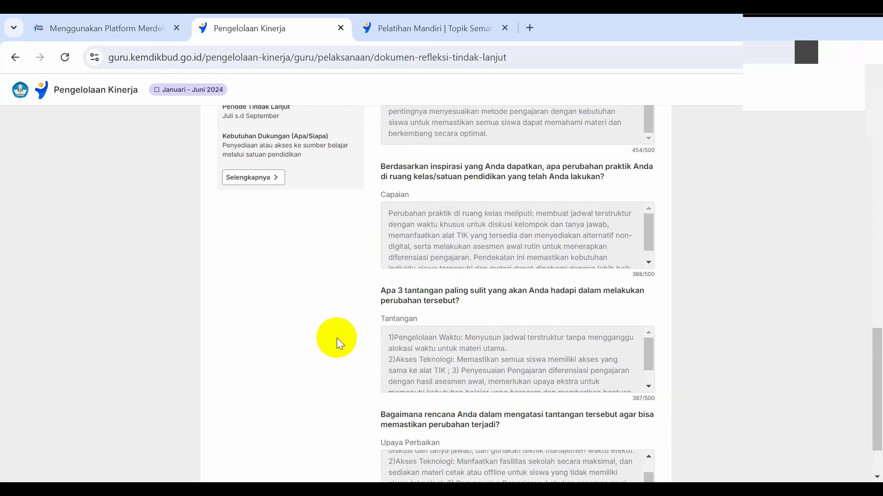
{"action": "scroll", "coordinate": [337, 338], "scroll_direction": "up", "scroll_amount": 6}
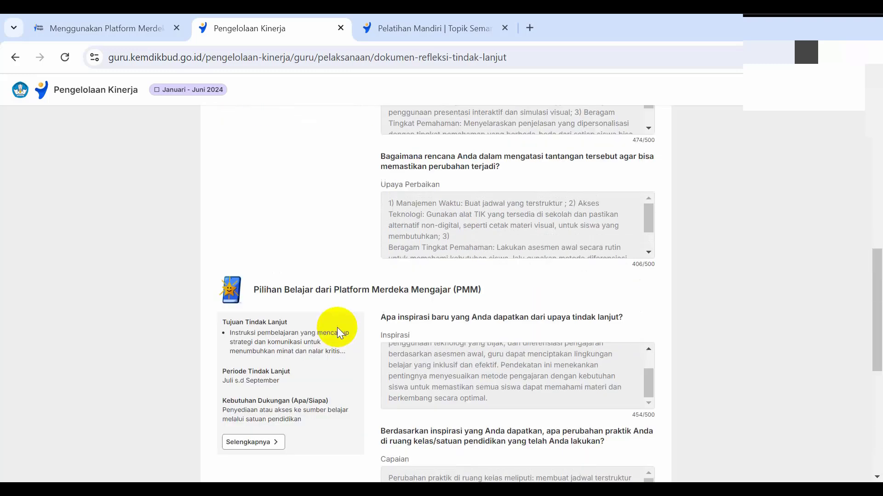
{"action": "scroll", "coordinate": [332, 316], "scroll_direction": "down", "scroll_amount": 4}
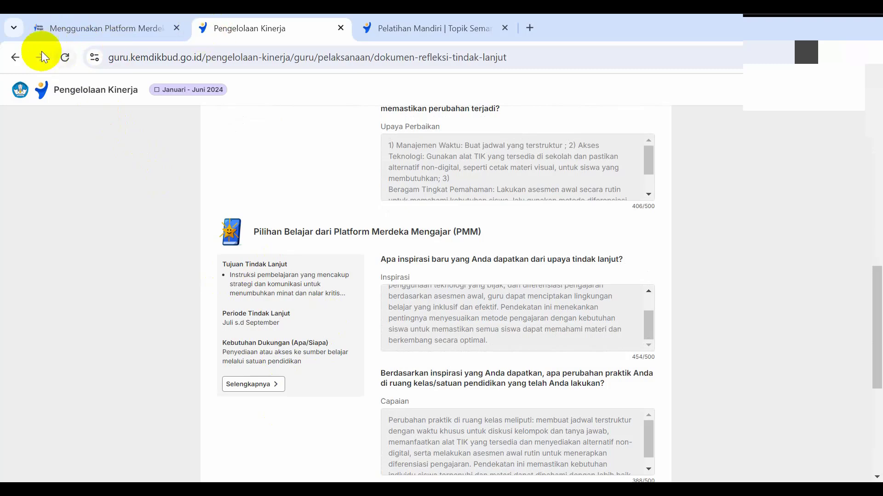
Step: Return to the January–June 2024 Pelaksanaan overview and review the Bagian 1 observation and Bagian 2 follow-up stages
{"action": "left_click", "coordinate": [16, 56]}
{"action": "scroll", "coordinate": [588, 270], "scroll_direction": "down", "scroll_amount": 5}
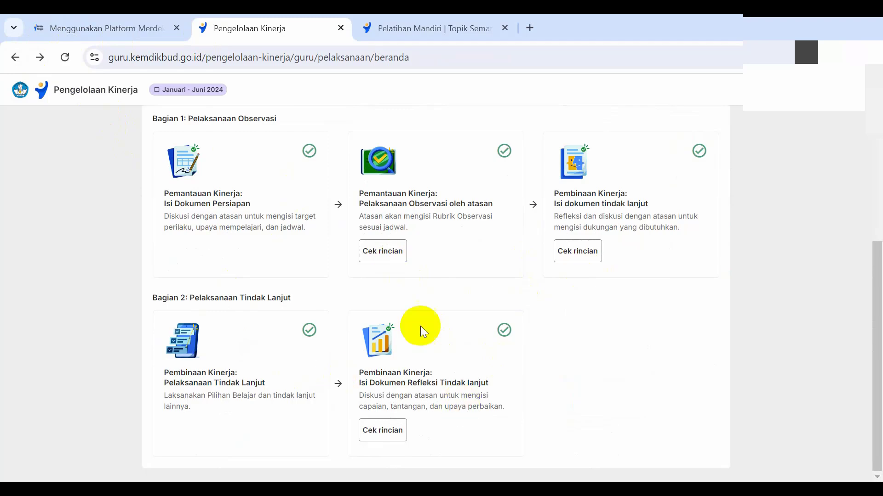
{"action": "scroll", "coordinate": [476, 356], "scroll_direction": "up", "scroll_amount": 3}
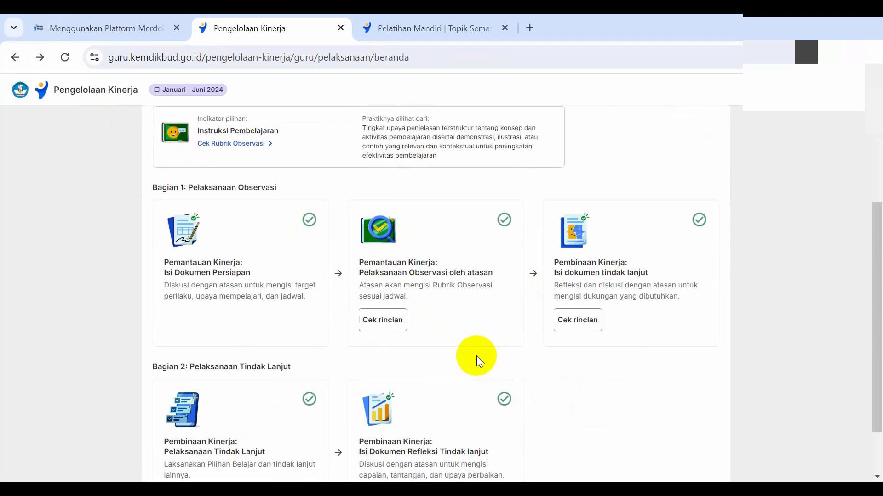
{"action": "scroll", "coordinate": [346, 225], "scroll_direction": "down", "scroll_amount": 3}
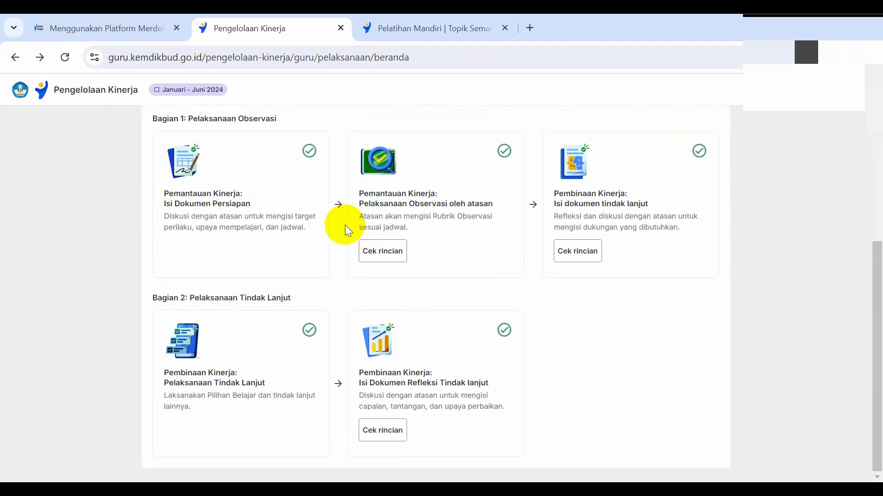